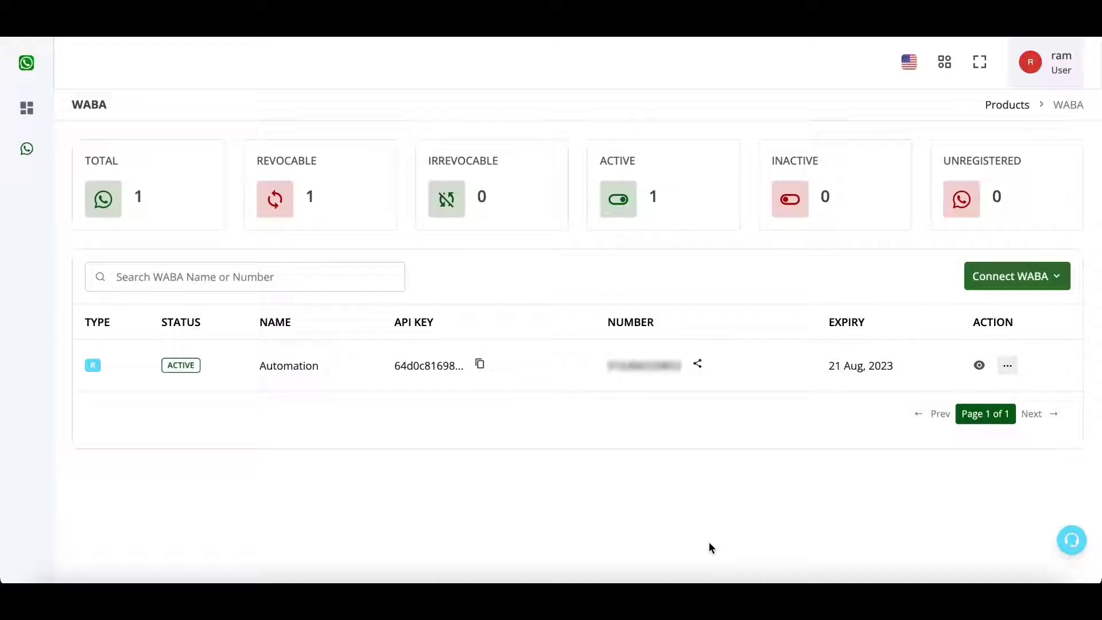
Open the Automation account's templates page and start creating a new template.
{"action": "left_click", "coordinate": [979, 365]}
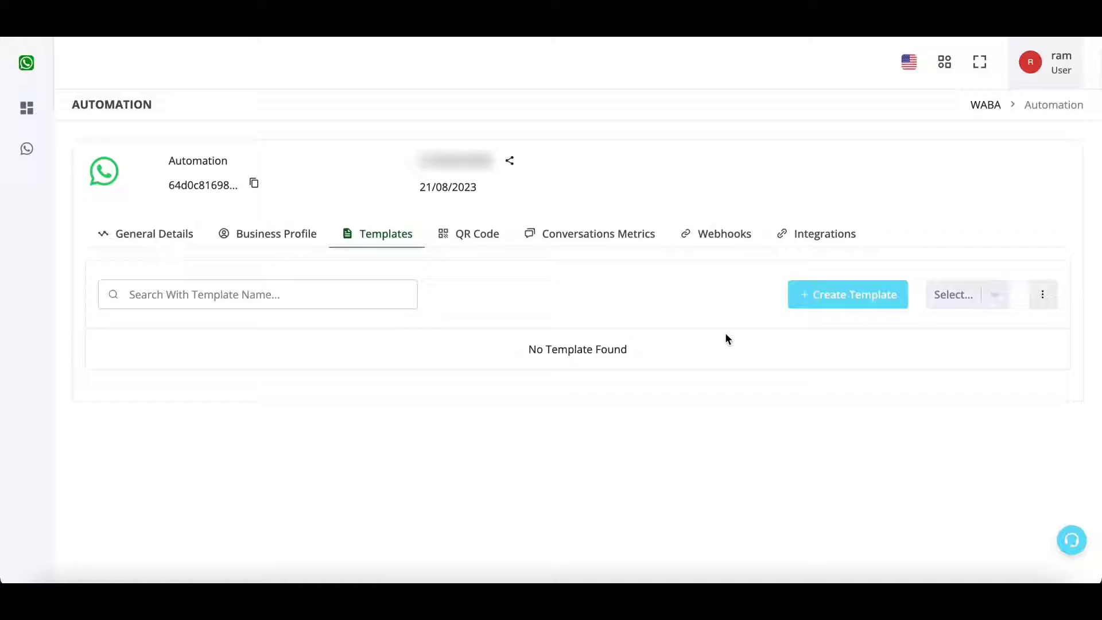
{"action": "left_click", "coordinate": [829, 297]}
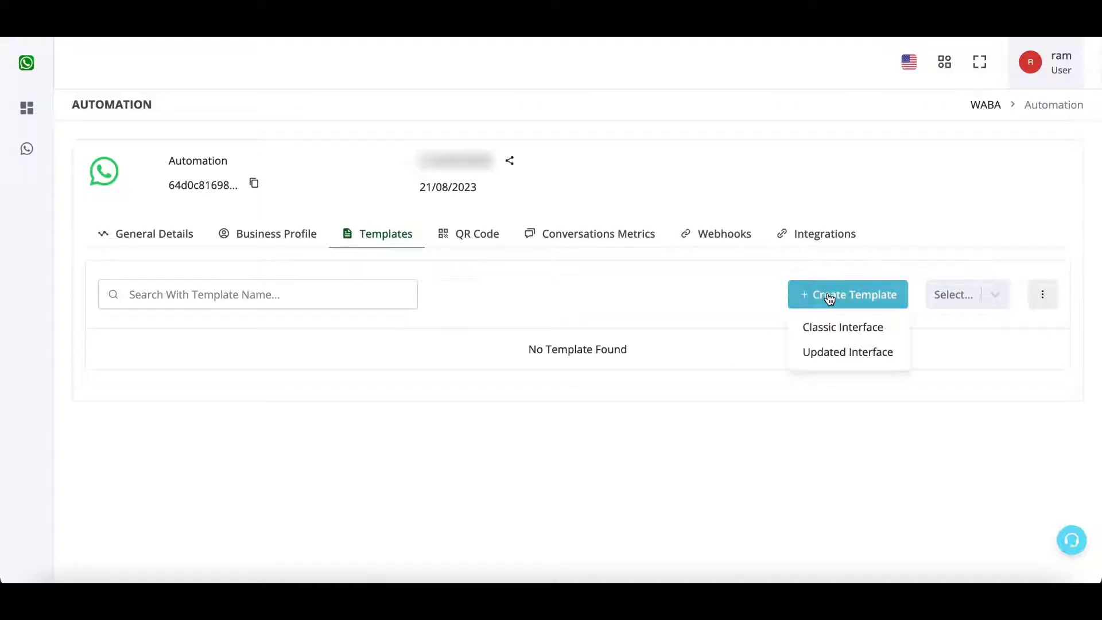
Start a new template in the updated interface named new_order_alert.
{"action": "left_click", "coordinate": [850, 365]}
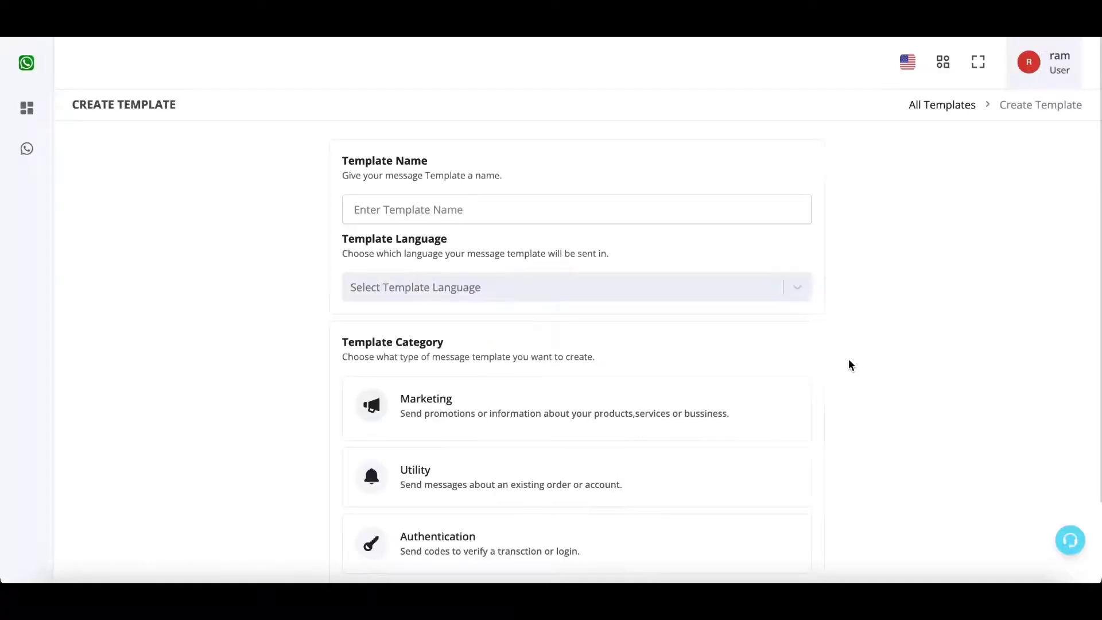
{"action": "left_click", "coordinate": [704, 215]}
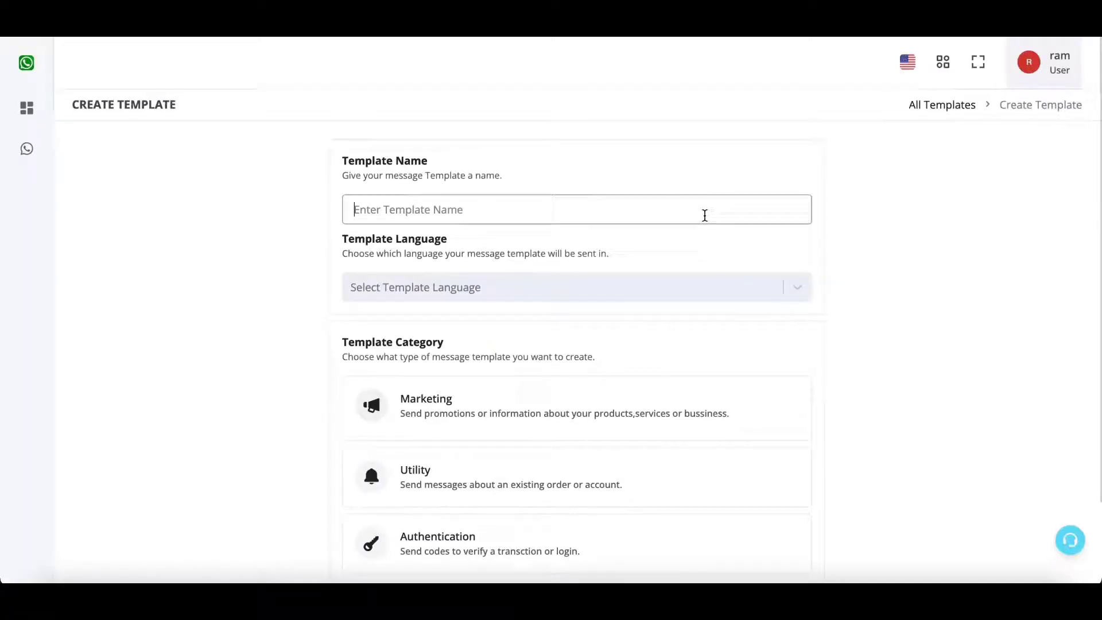
{"action": "type", "text": "new_order_"}
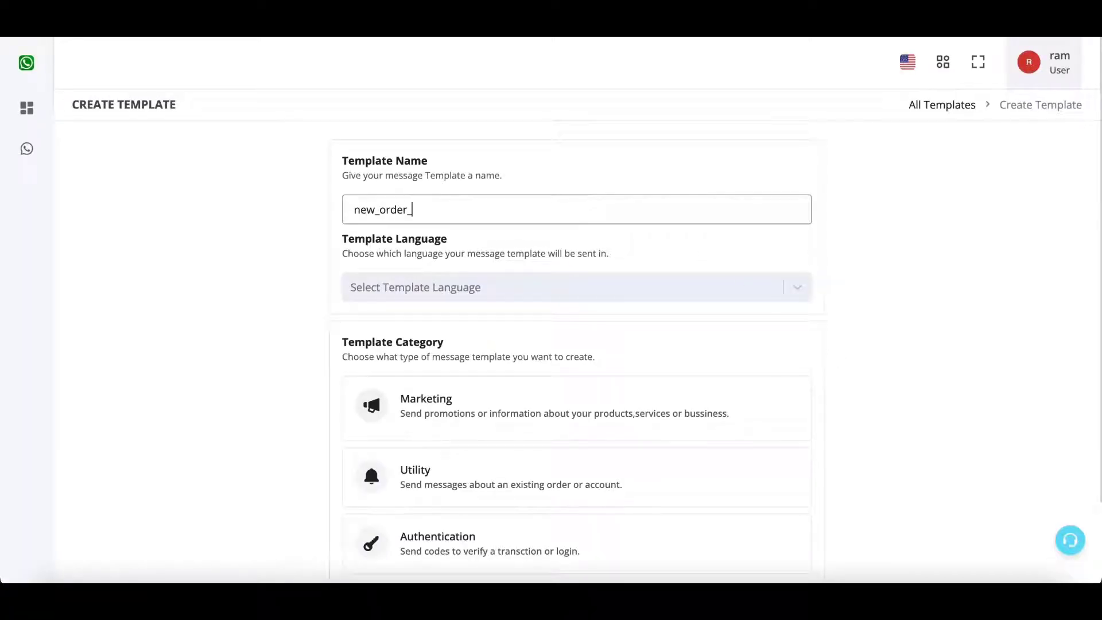
{"action": "type", "text": "aler"}
{"action": "type", "text": "t"}
{"action": "type", "text": "_"}
{"action": "left_click", "coordinate": [406, 211]}
{"action": "left_click", "coordinate": [448, 239]}
{"action": "scroll", "coordinate": [447, 239], "scroll_direction": "down", "scroll_amount": 2}
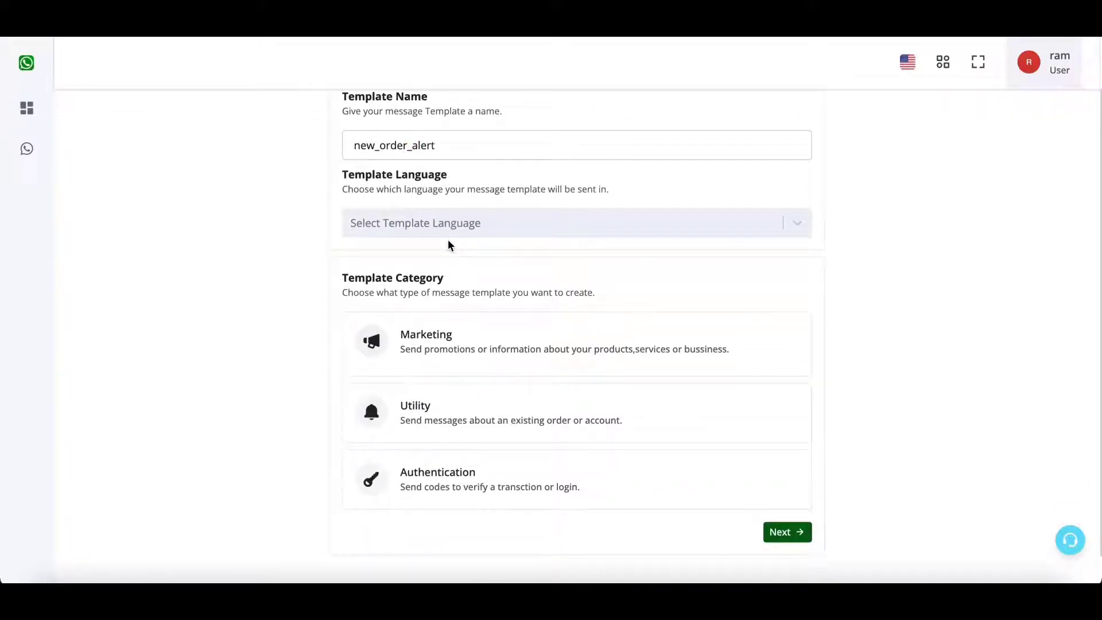
Set the template language to English and the category to Marketing.
{"action": "left_click", "coordinate": [450, 226]}
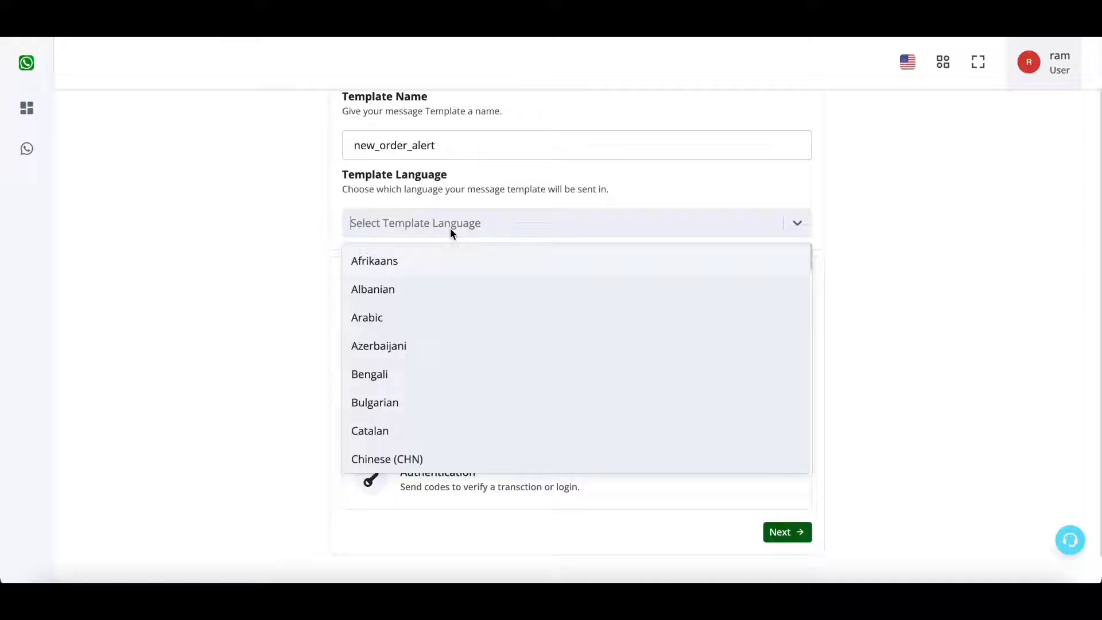
{"action": "type", "text": "eng"}
{"action": "left_click", "coordinate": [422, 293]}
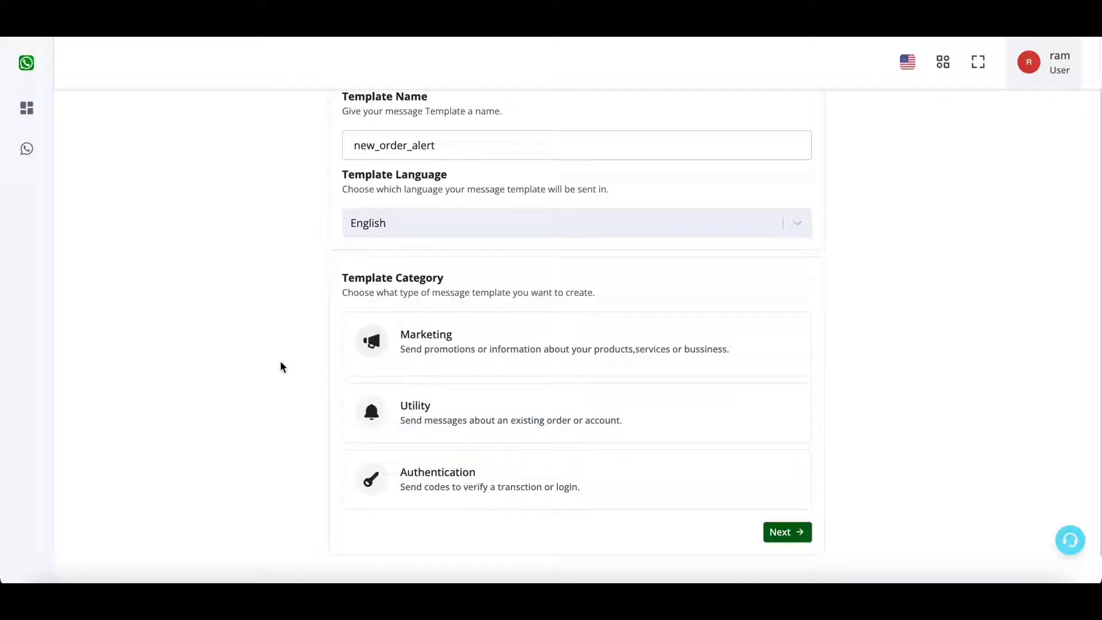
{"action": "scroll", "coordinate": [278, 362], "scroll_direction": "down", "scroll_amount": 1}
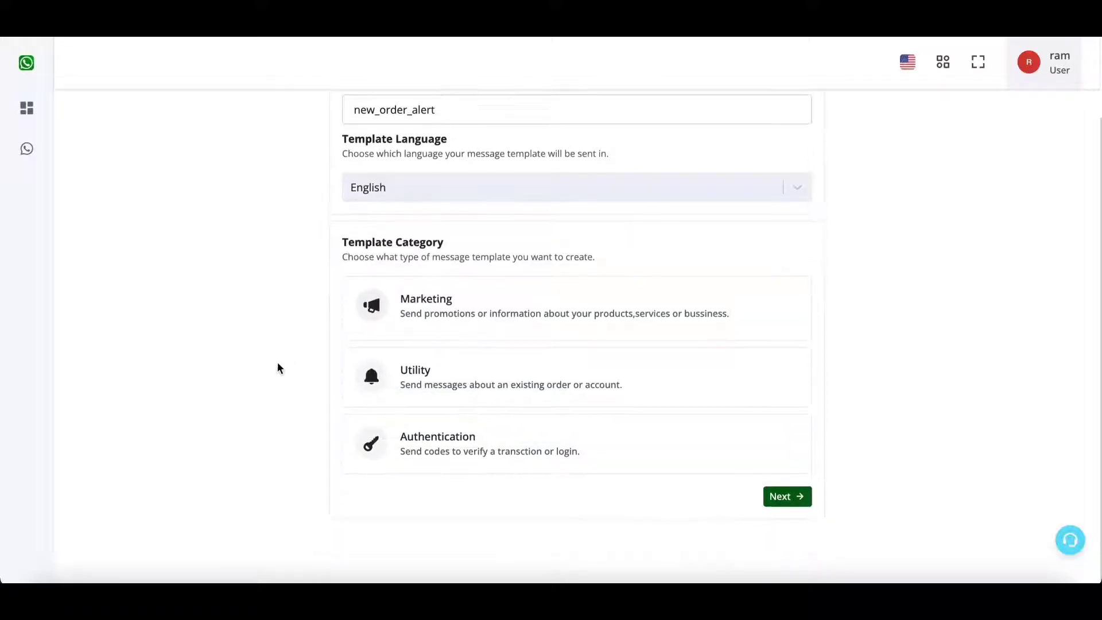
{"action": "left_click", "coordinate": [466, 320]}
{"action": "left_click", "coordinate": [485, 375]}
{"action": "left_click", "coordinate": [491, 312]}
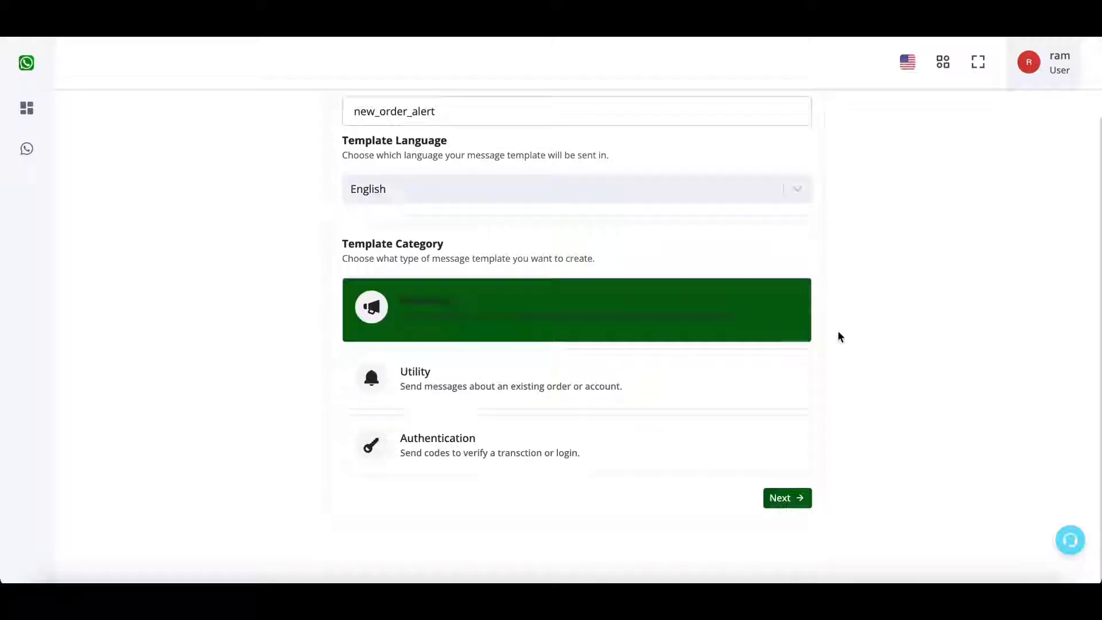
{"action": "scroll", "coordinate": [838, 335], "scroll_direction": "up", "scroll_amount": 2}
In the content editor, set the header type to an Image media header.
{"action": "left_click", "coordinate": [790, 563]}
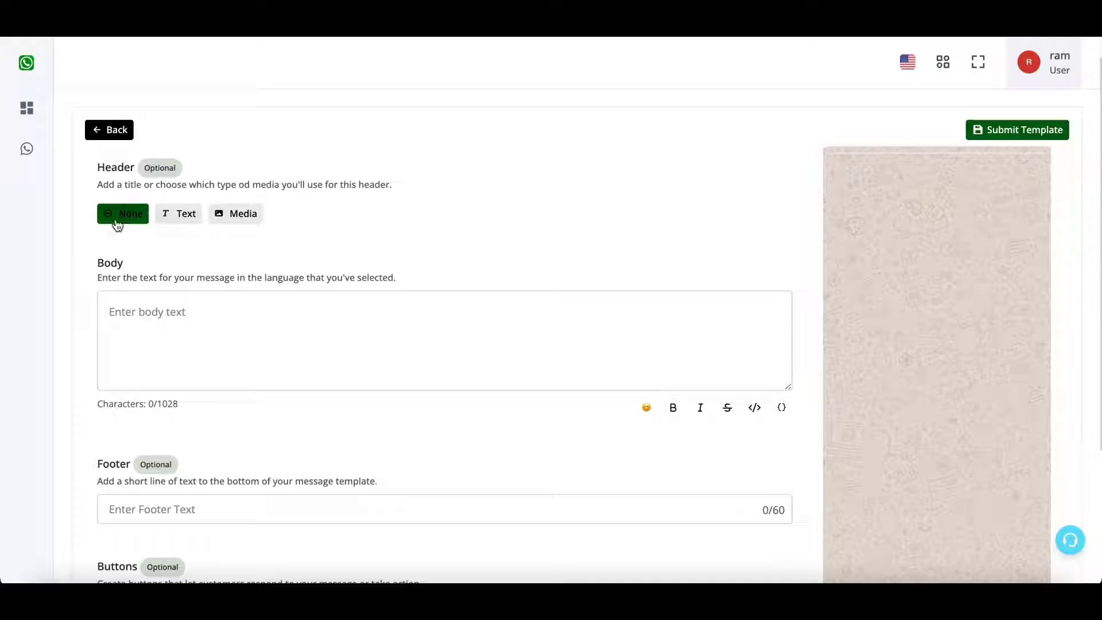
{"action": "left_click", "coordinate": [179, 213]}
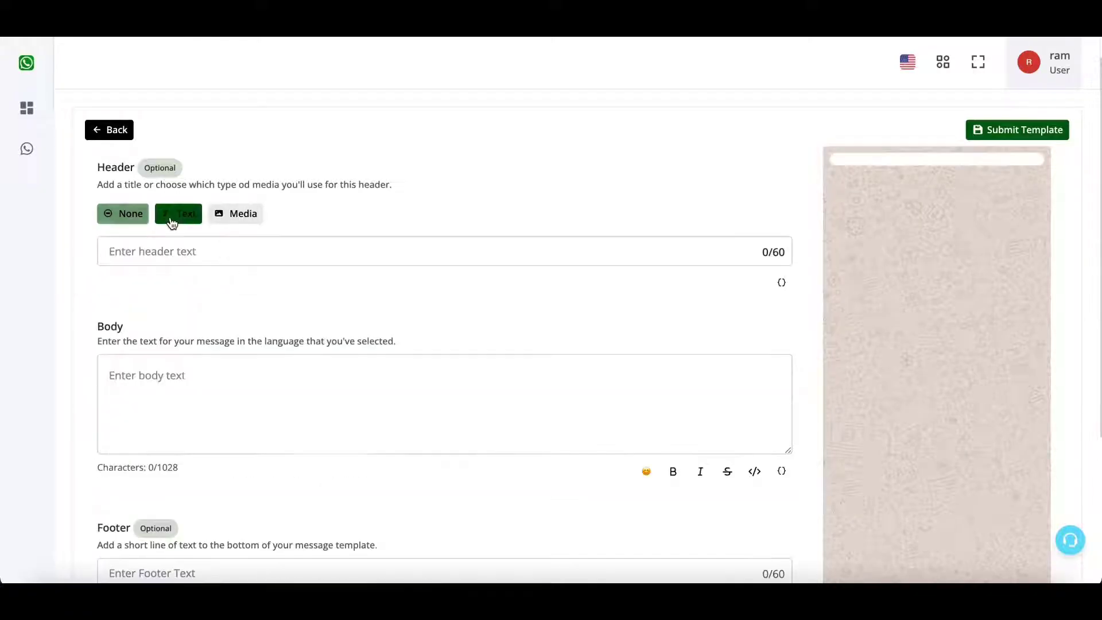
{"action": "left_click", "coordinate": [273, 262]}
{"action": "left_click", "coordinate": [239, 218]}
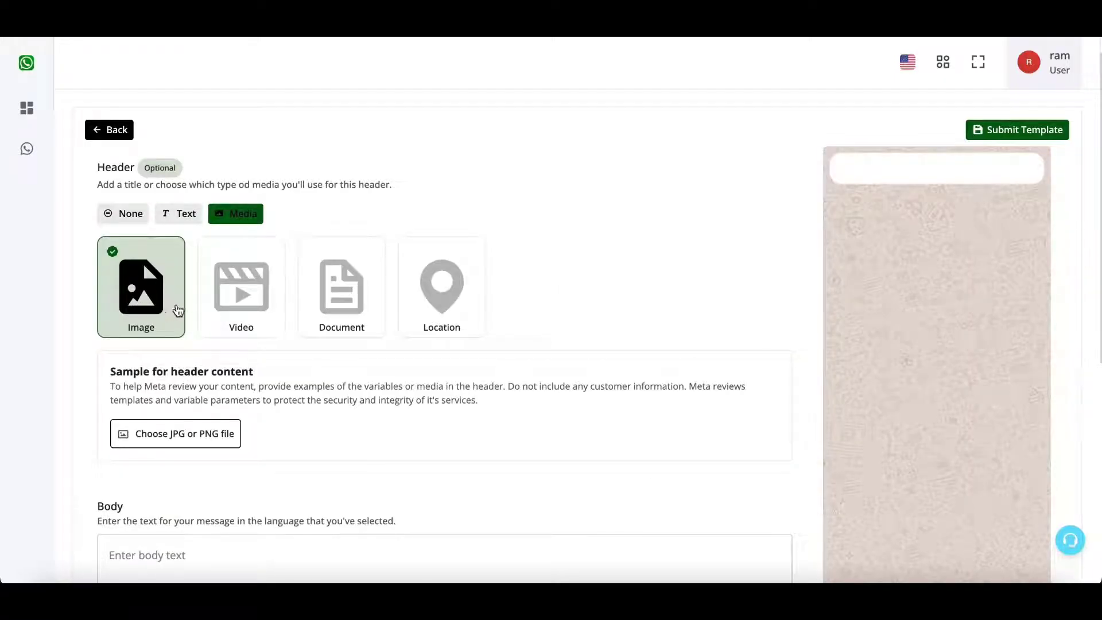
{"action": "left_click", "coordinate": [441, 279]}
{"action": "left_click", "coordinate": [333, 293]}
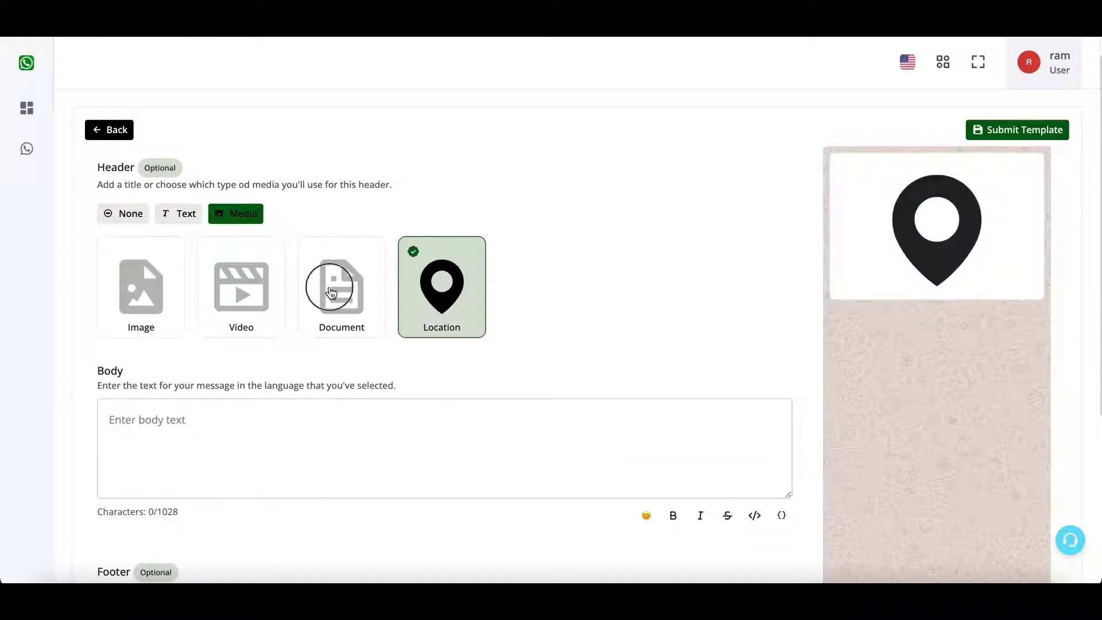
{"action": "left_click", "coordinate": [273, 282]}
{"action": "left_click", "coordinate": [163, 284]}
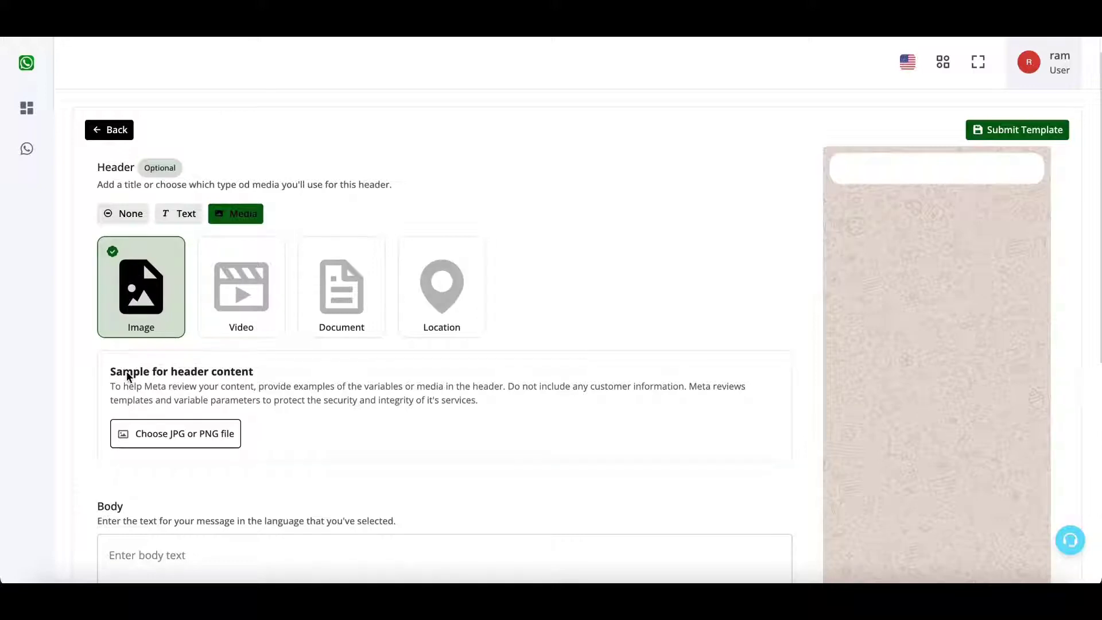
{"action": "left_click_drag", "start_coordinate": [110, 372], "coordinate": [233, 416]}
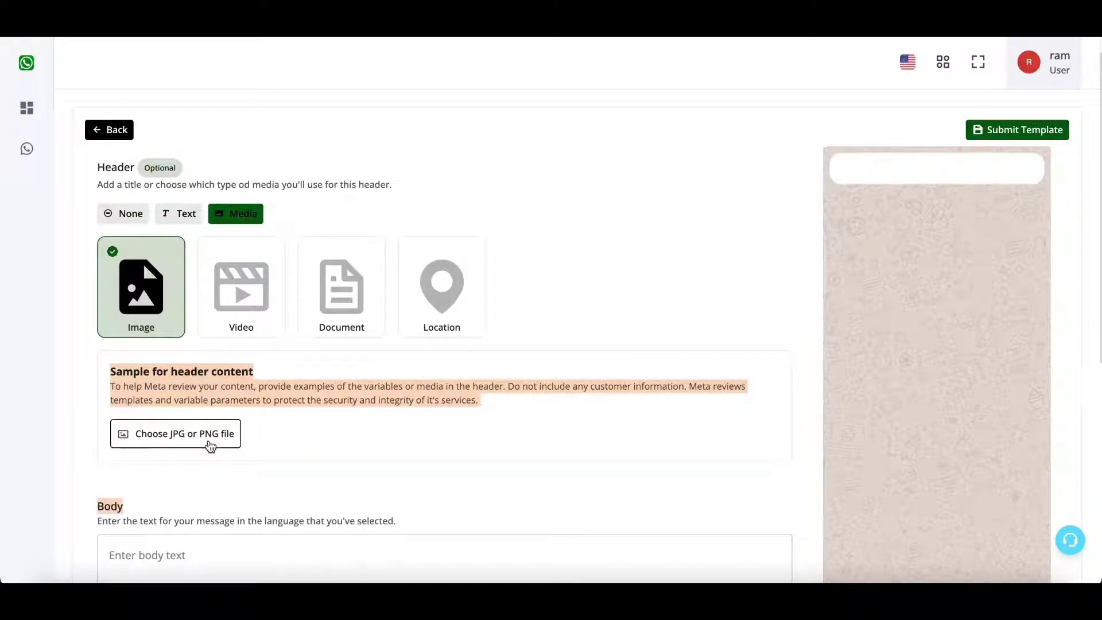
{"action": "left_click", "coordinate": [221, 396]}
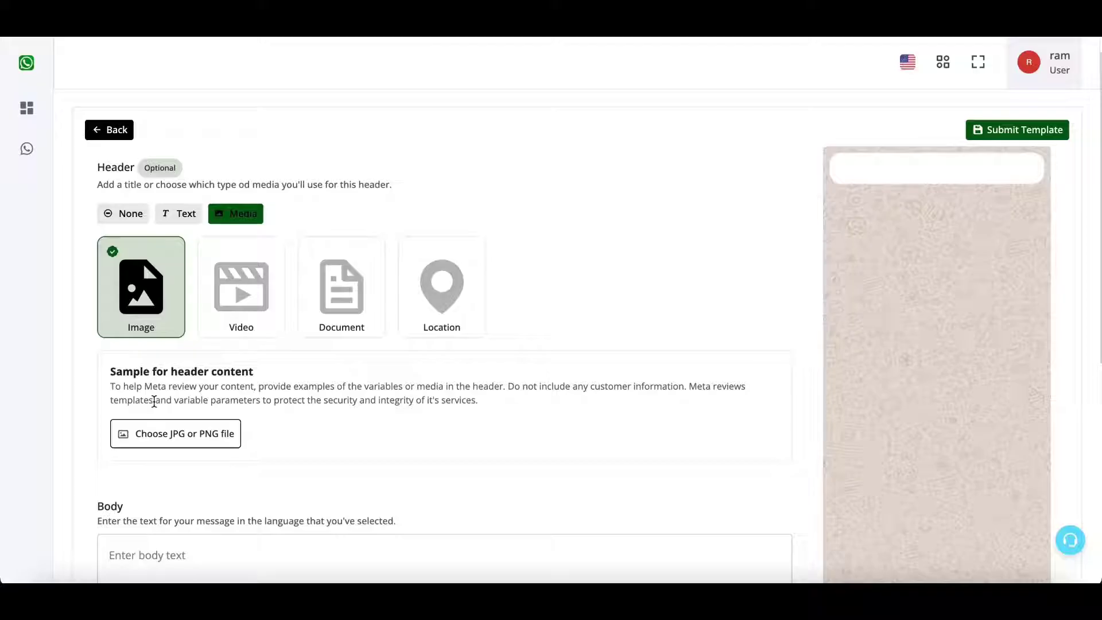
Upload Main Banner 1.png from Downloads as the header image sample.
{"action": "left_click", "coordinate": [164, 444]}
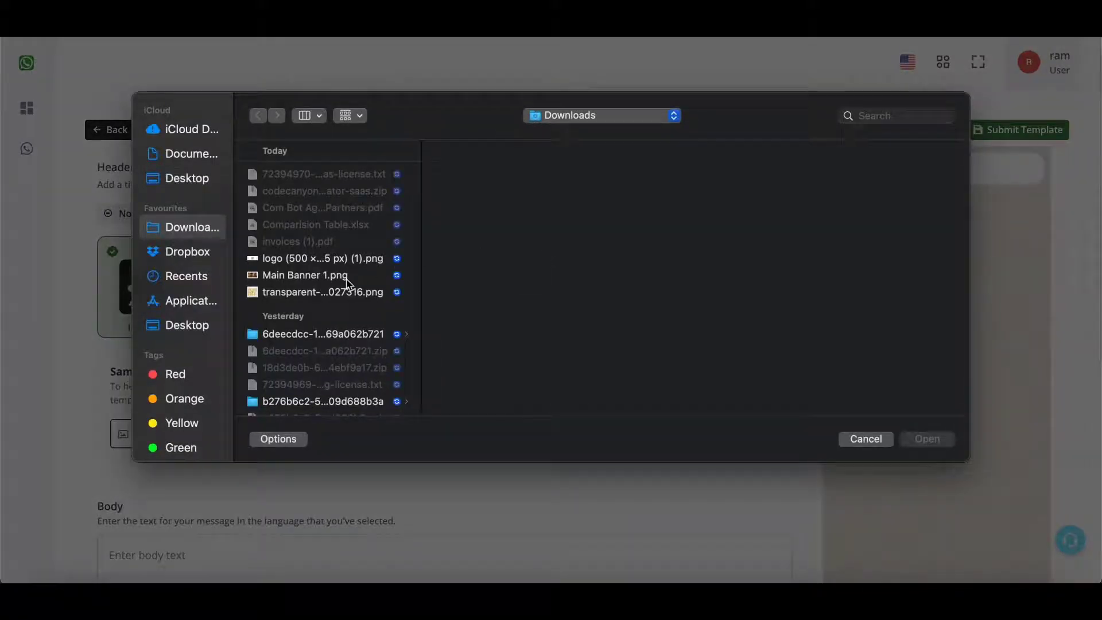
{"action": "left_click", "coordinate": [322, 275]}
{"action": "left_click", "coordinate": [920, 439]}
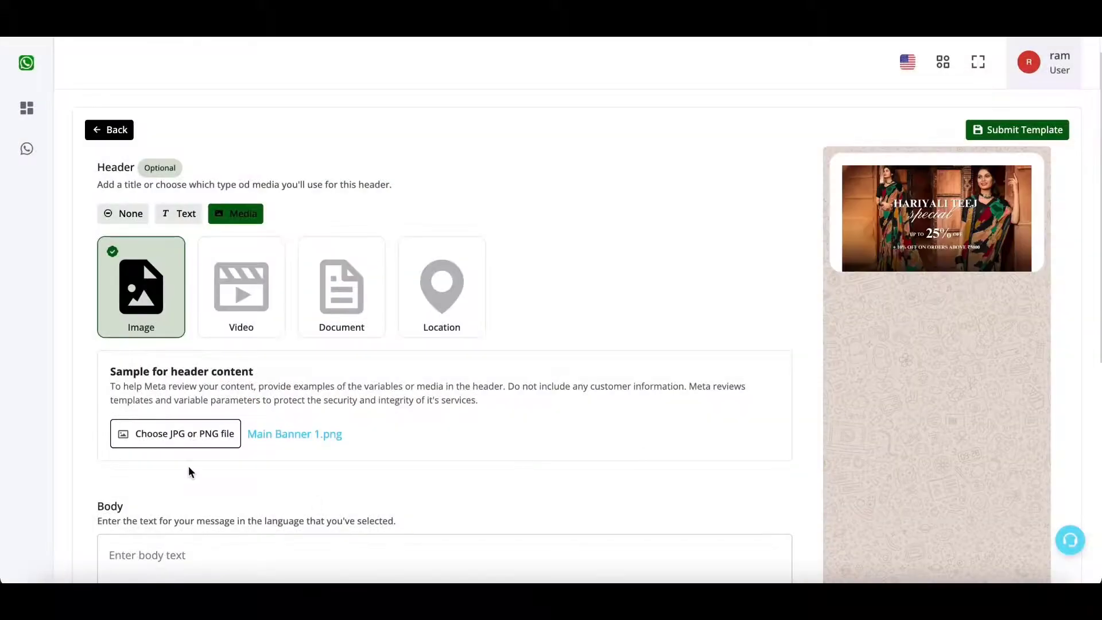
{"action": "scroll", "coordinate": [561, 300], "scroll_direction": "down", "scroll_amount": 5}
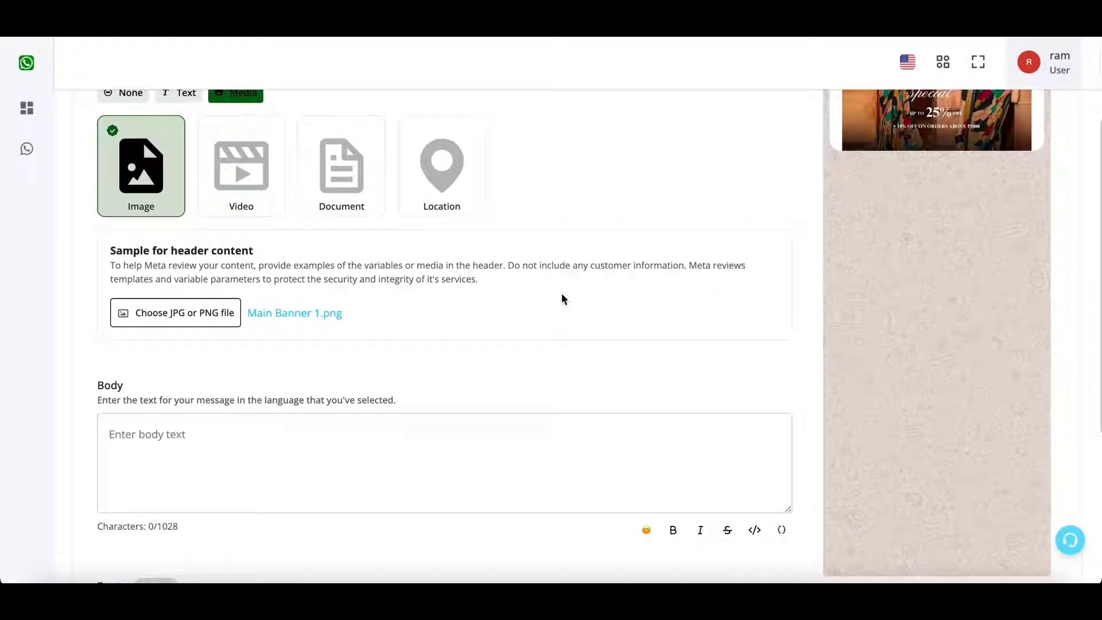
Begin the body with 'Hello {{1}}'.
{"action": "left_click", "coordinate": [483, 310]}
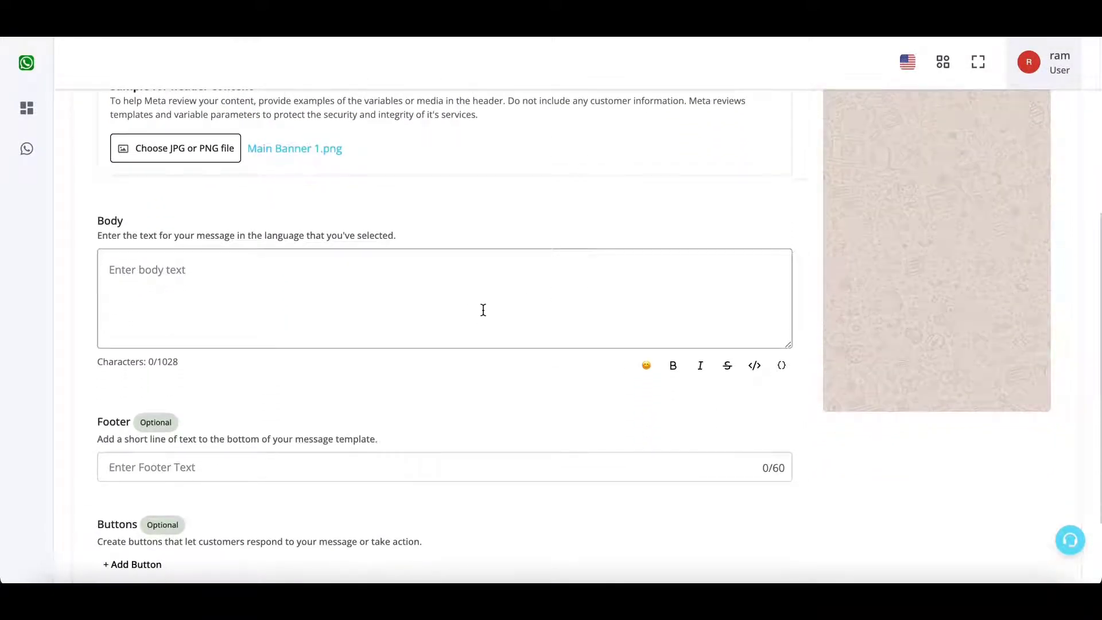
{"action": "type", "text": "Hello"}
{"action": "left_click", "coordinate": [781, 367]}
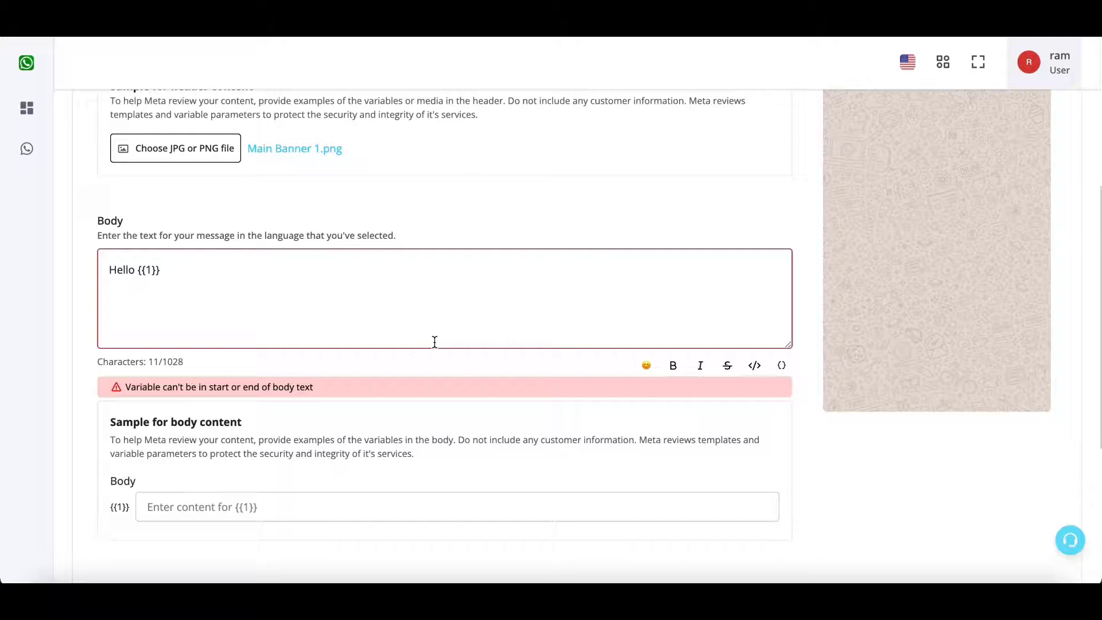
{"action": "scroll", "coordinate": [956, 195], "scroll_direction": "up", "scroll_amount": 4}
{"action": "scroll", "coordinate": [381, 278], "scroll_direction": "down", "scroll_amount": 5}
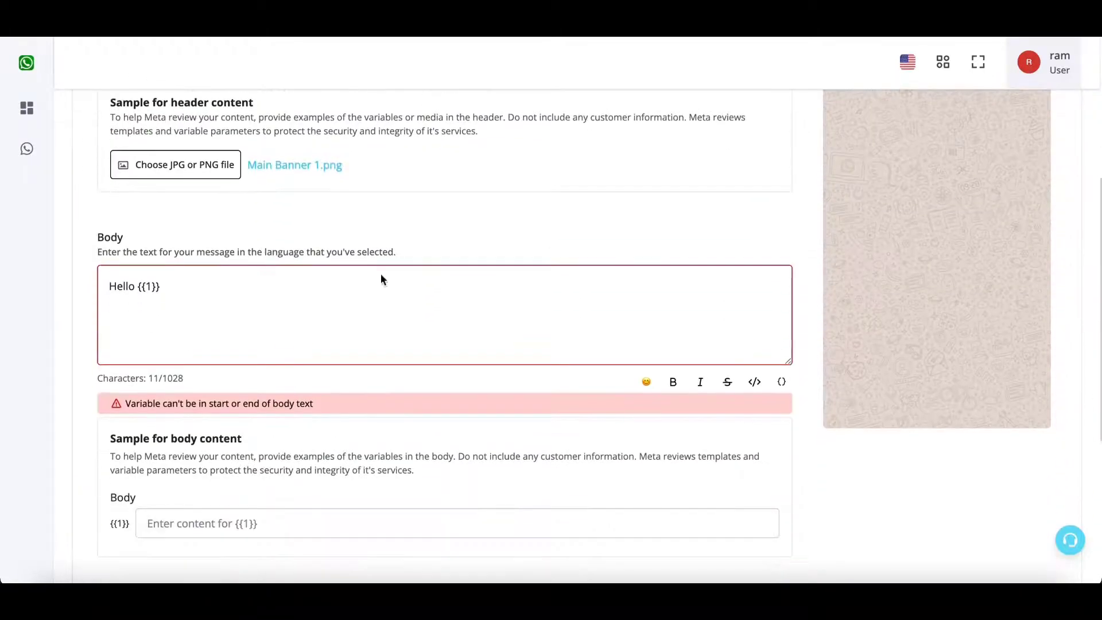
{"action": "left_click", "coordinate": [153, 285]}
{"action": "left_click_drag", "start_coordinate": [154, 285], "coordinate": [140, 286]}
{"action": "left_click_drag", "start_coordinate": [161, 404], "coordinate": [289, 399]}
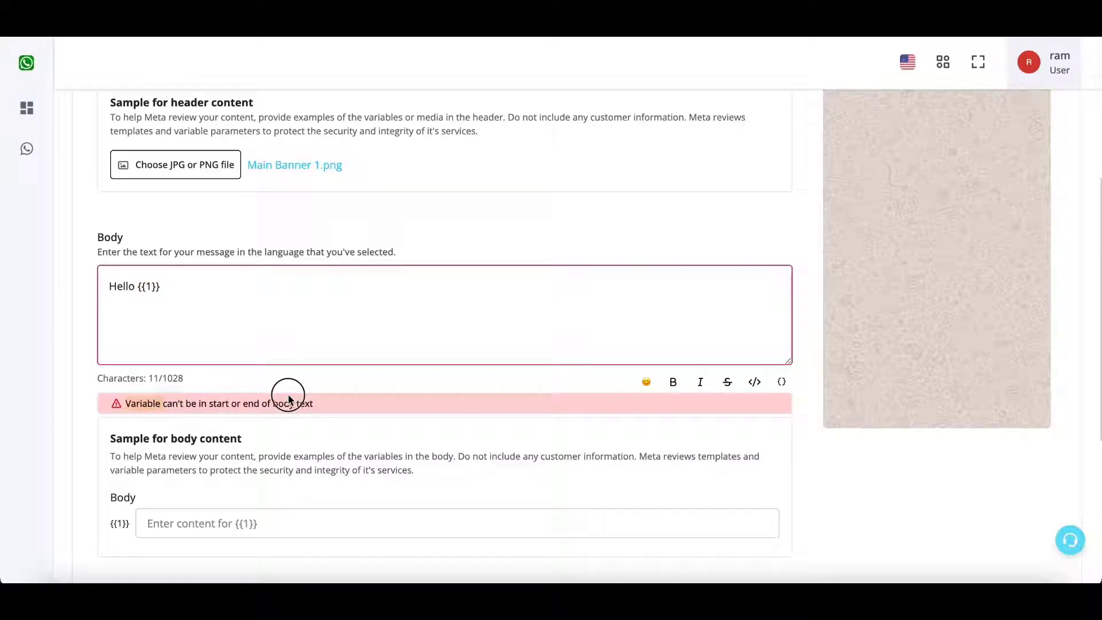
{"action": "left_click", "coordinate": [217, 289]}
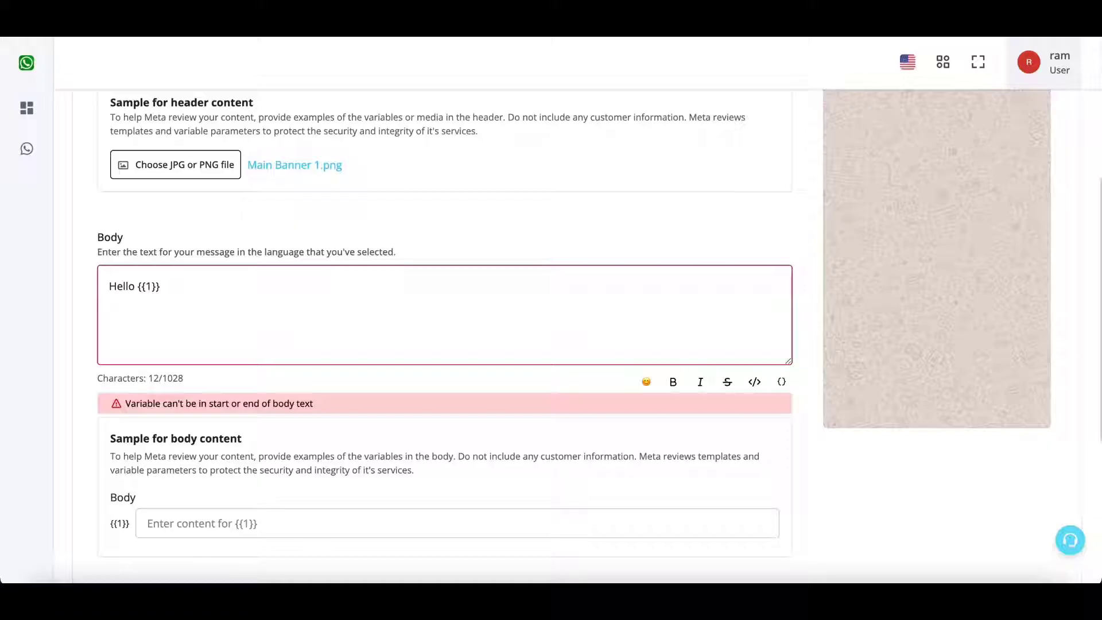
Add 'Thanks for your order.' and 'Checkout our new Teej Collection' followed by variable {{2}}.
{"action": "type", "text": "Thanks for yo"}
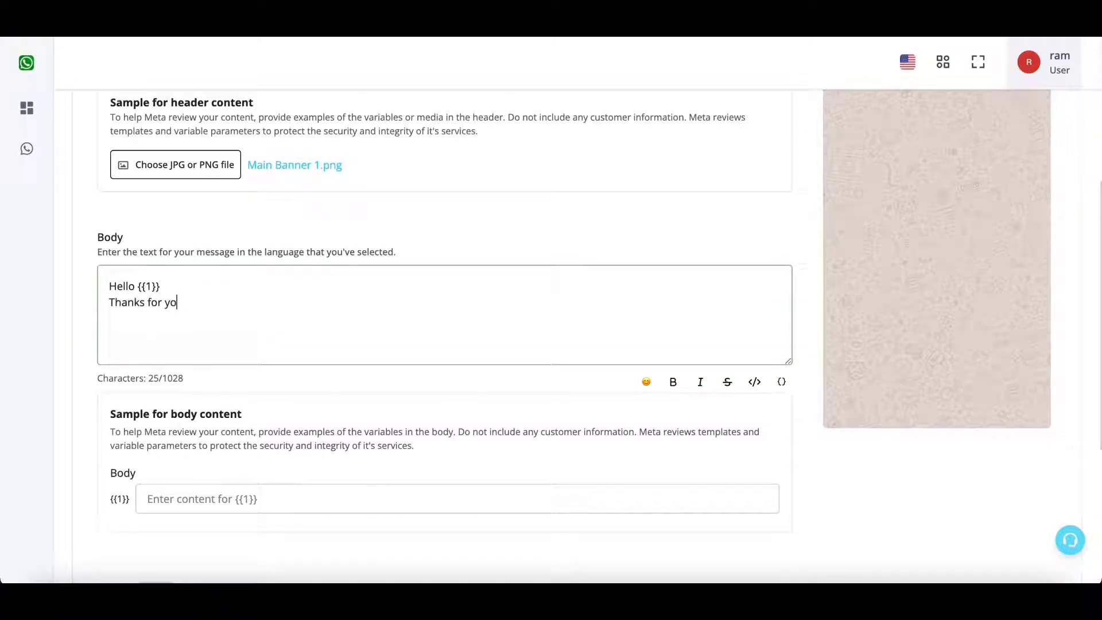
{"action": "type", "text": "ur order."}
{"action": "key", "text": "Return"}
{"action": "type", "text": "Checkout our new "}
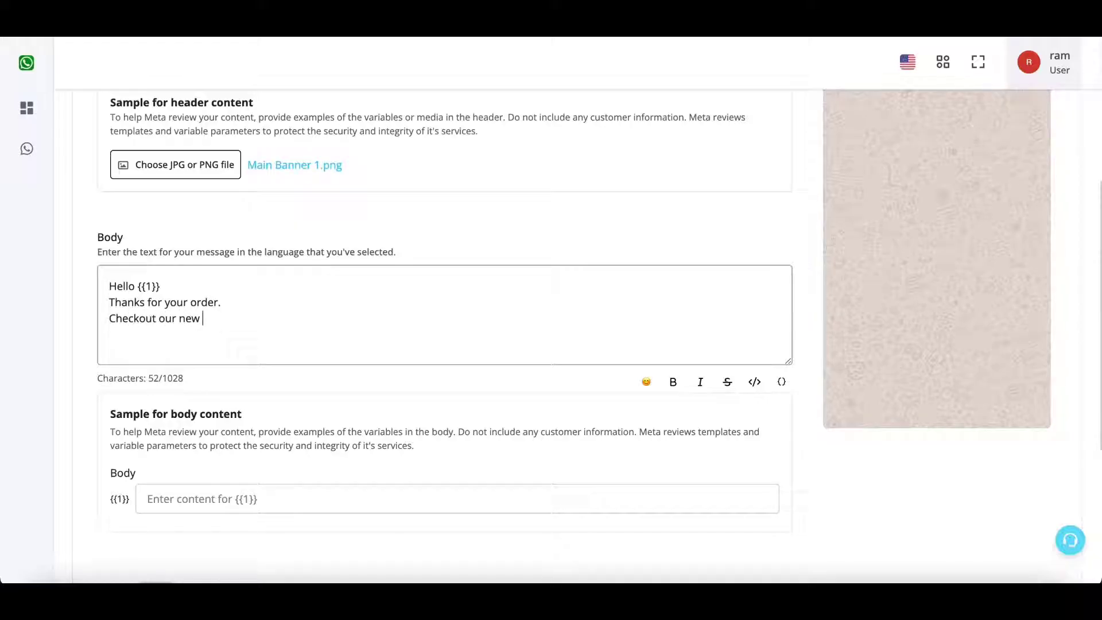
{"action": "type", "text": "Teej Collection"}
{"action": "left_click", "coordinate": [214, 319]}
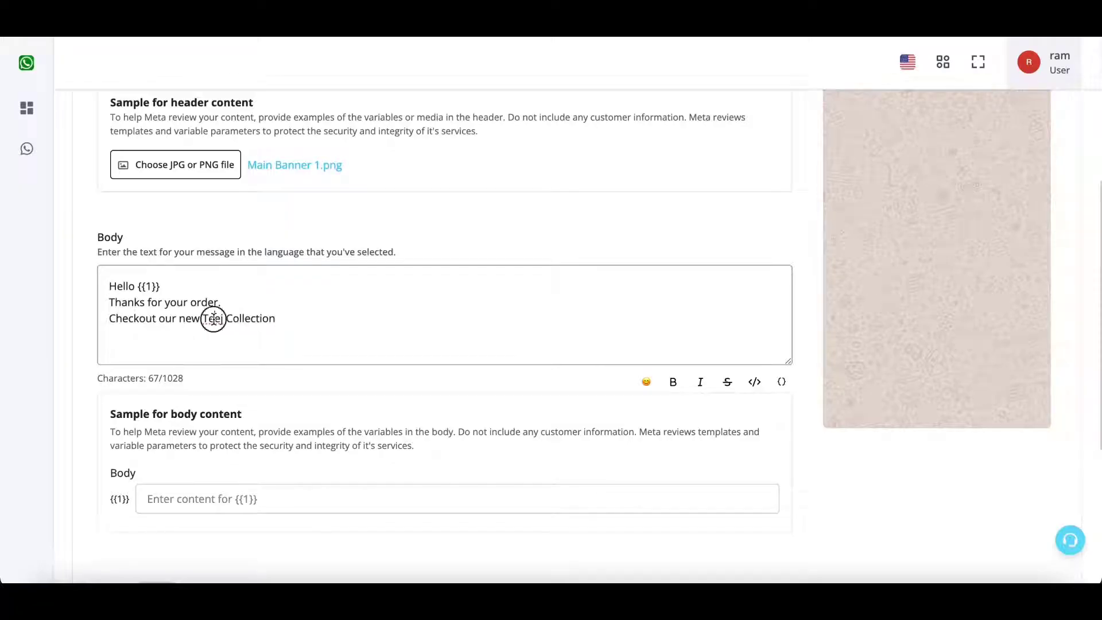
{"action": "left_click_drag", "start_coordinate": [214, 319], "coordinate": [269, 318]}
{"action": "left_click", "coordinate": [780, 382]}
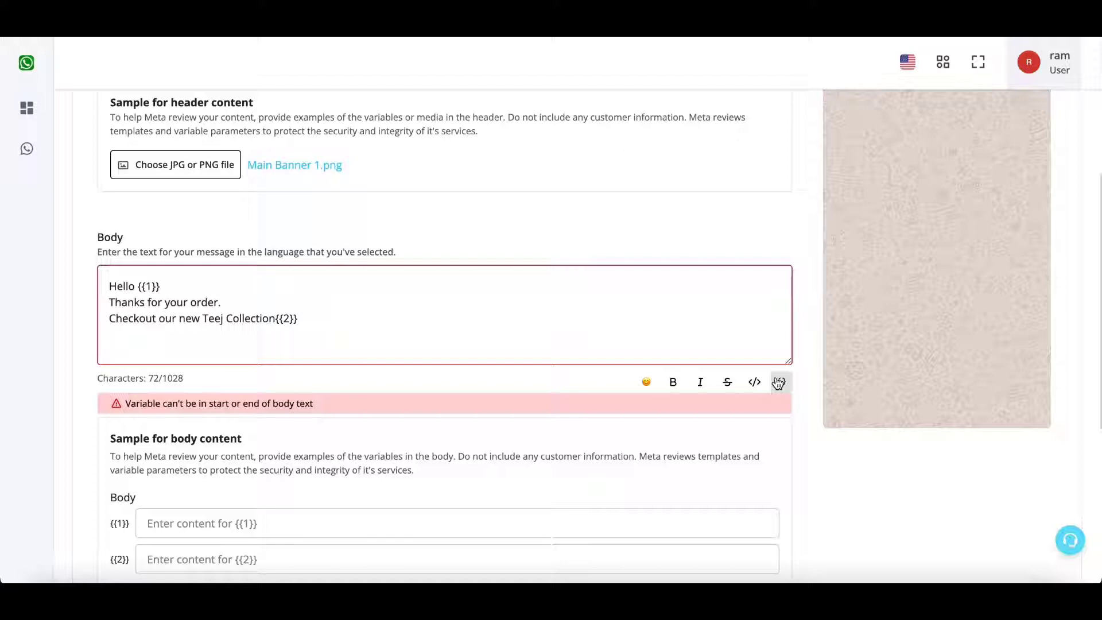
Move {{2}} onto a 'Website Link ->' line and end the body with 'Thanks'.
{"action": "left_click", "coordinate": [275, 319]}
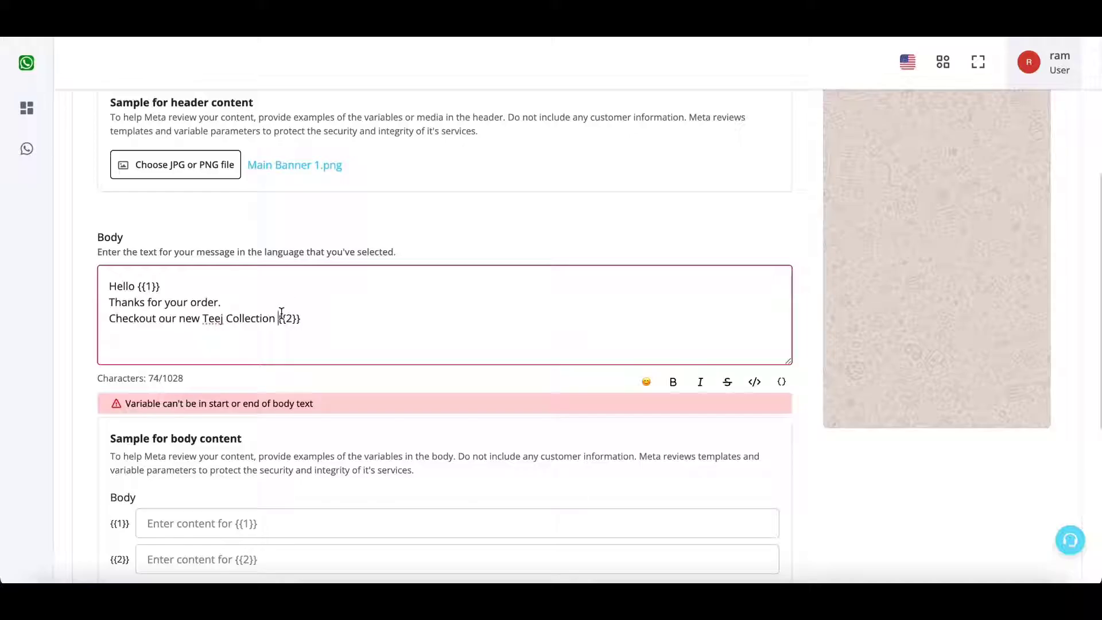
{"action": "key", "text": "Return"}
{"action": "type", "text": "Website L"}
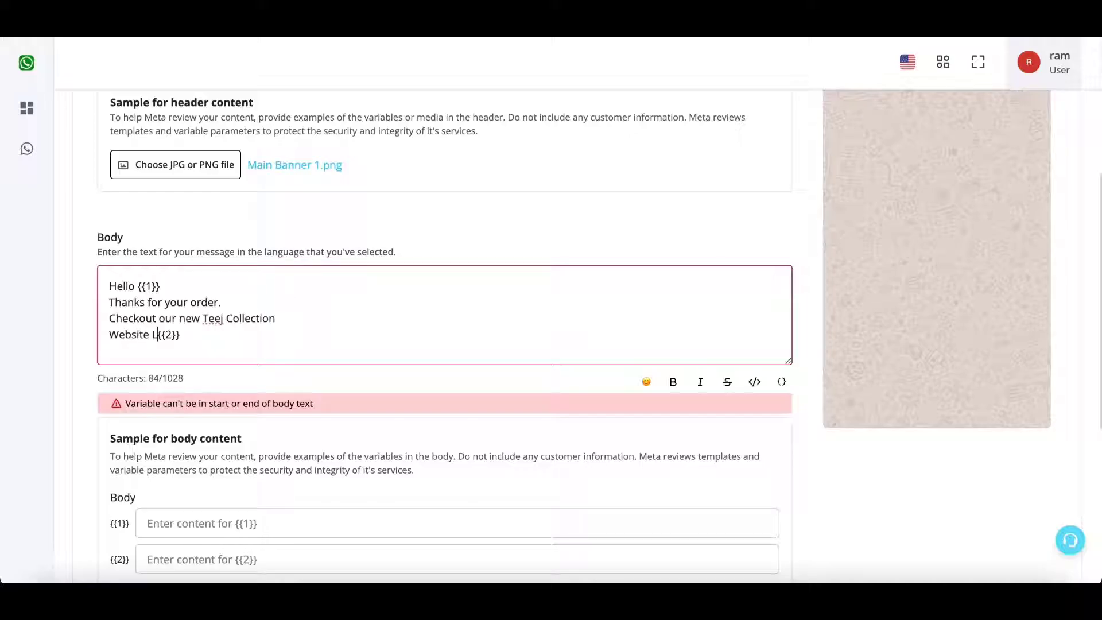
{"action": "type", "text": "ink ->"}
{"action": "key", "text": "Return"}
{"action": "type", "text": "Order"}
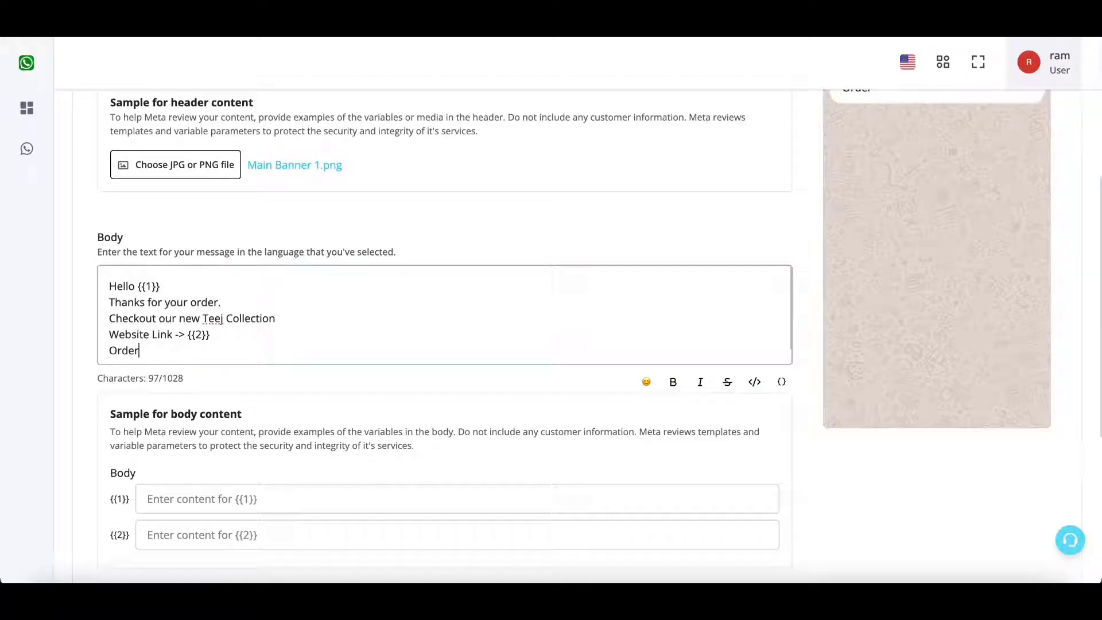
{"action": "key", "text": "BackSpace"}
{"action": "key", "text": "BackSpace"}
{"action": "key", "text": "BackSpace"}
{"action": "key", "text": "BackSpace"}
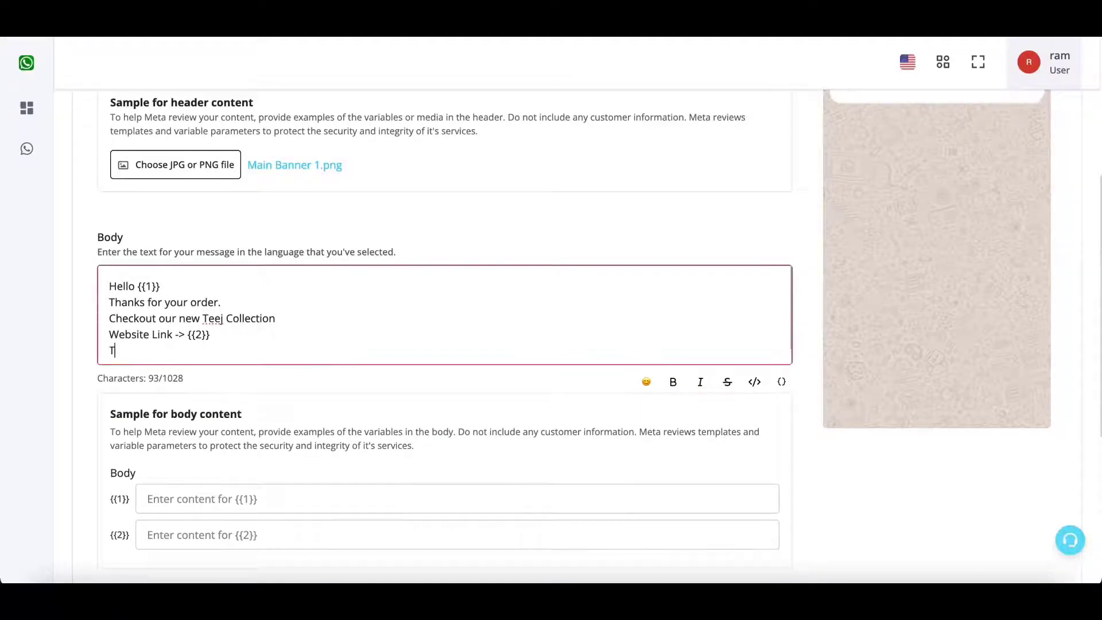
{"action": "type", "text": "Thanks"}
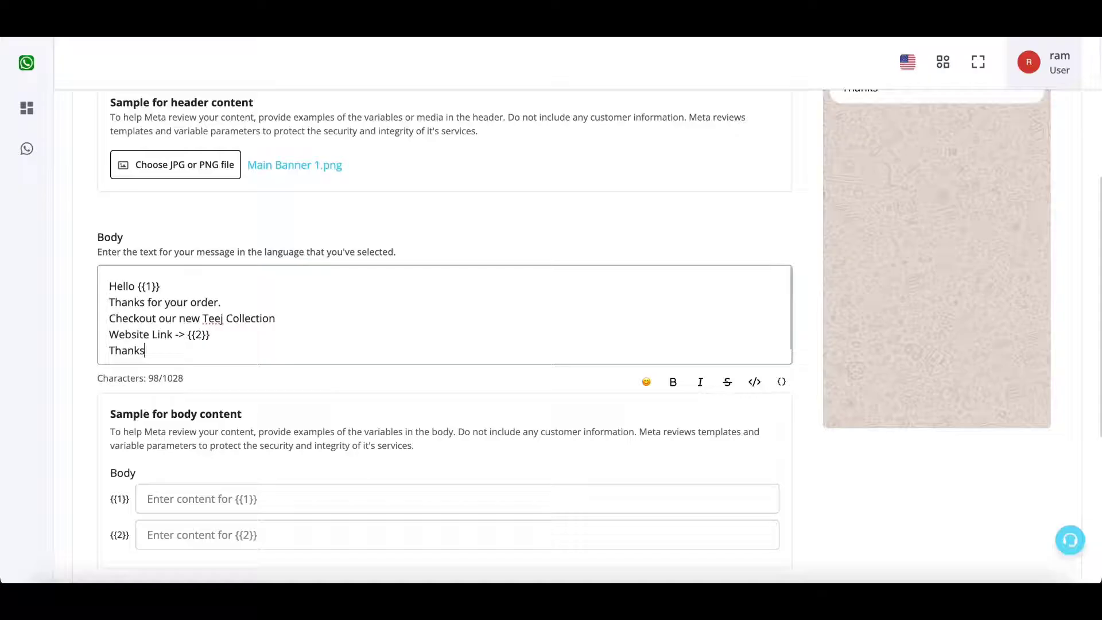
Make the body line 'Thanks for your order.' bold.
{"action": "left_click", "coordinate": [297, 301]}
{"action": "left_click_drag", "start_coordinate": [107, 302], "coordinate": [277, 307]}
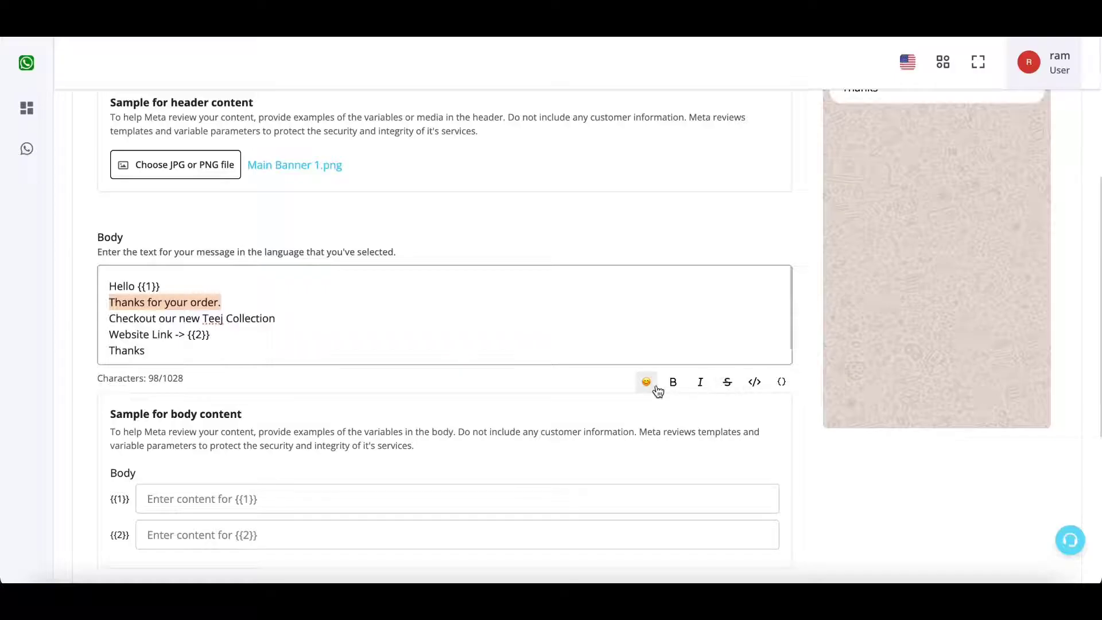
{"action": "scroll", "coordinate": [886, 312], "scroll_direction": "up", "scroll_amount": 1}
{"action": "scroll", "coordinate": [753, 348], "scroll_direction": "down", "scroll_amount": 2}
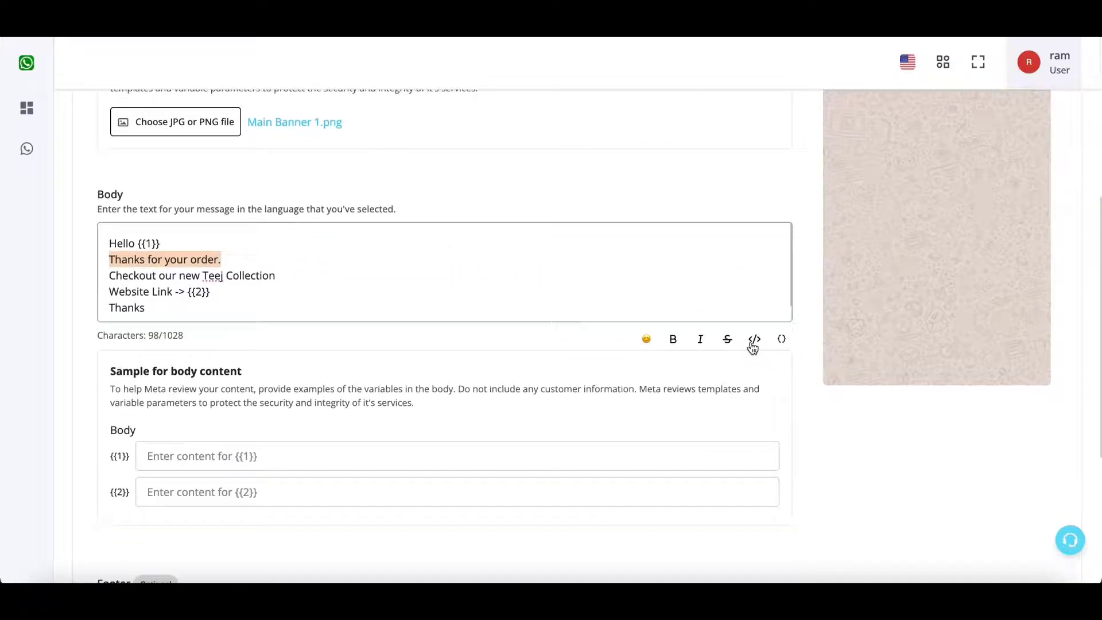
{"action": "left_click", "coordinate": [672, 339]}
Verify the bold 'Thanks for your order.' line in the body and message preview.
{"action": "left_click", "coordinate": [155, 258]}
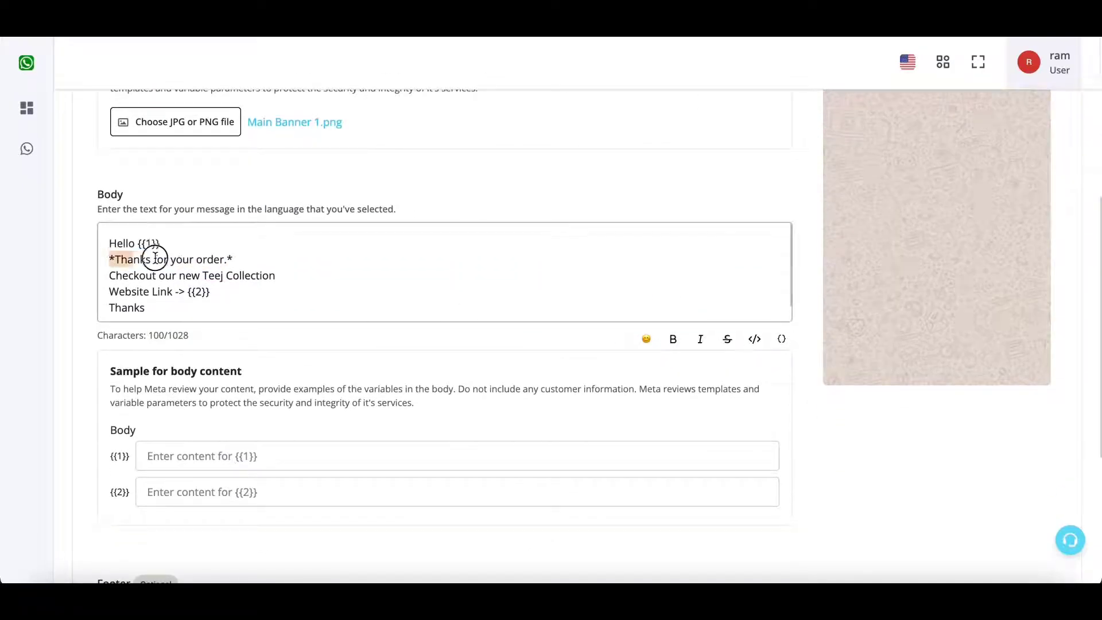
{"action": "left_click_drag", "start_coordinate": [155, 257], "coordinate": [239, 256]}
{"action": "left_click", "coordinate": [239, 257]}
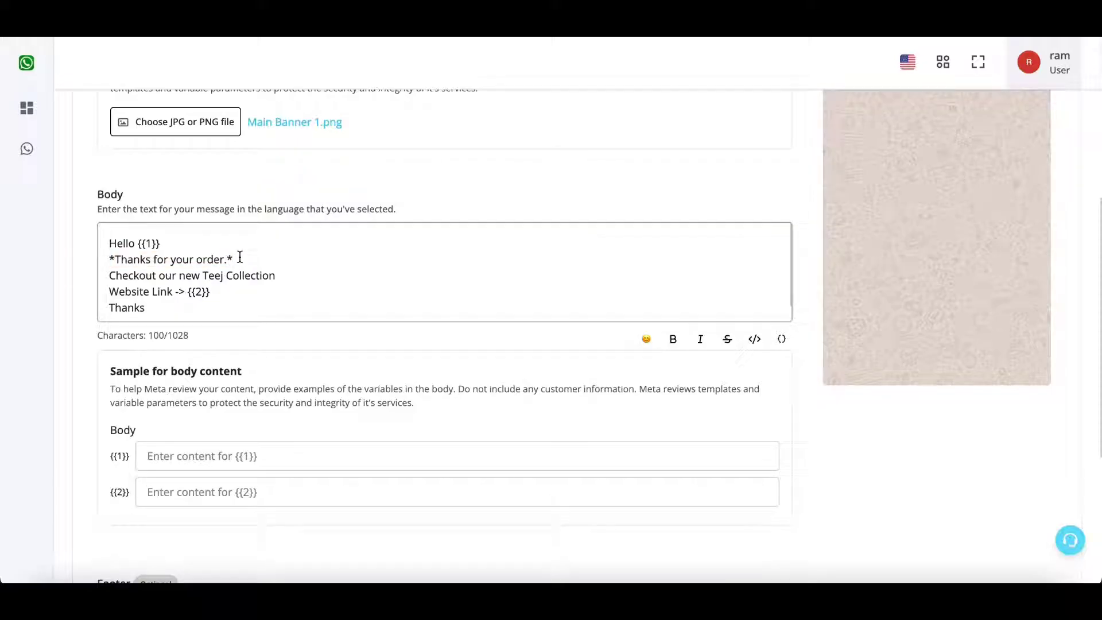
{"action": "left_click", "coordinate": [240, 257]}
{"action": "scroll", "coordinate": [668, 350], "scroll_direction": "up", "scroll_amount": 4}
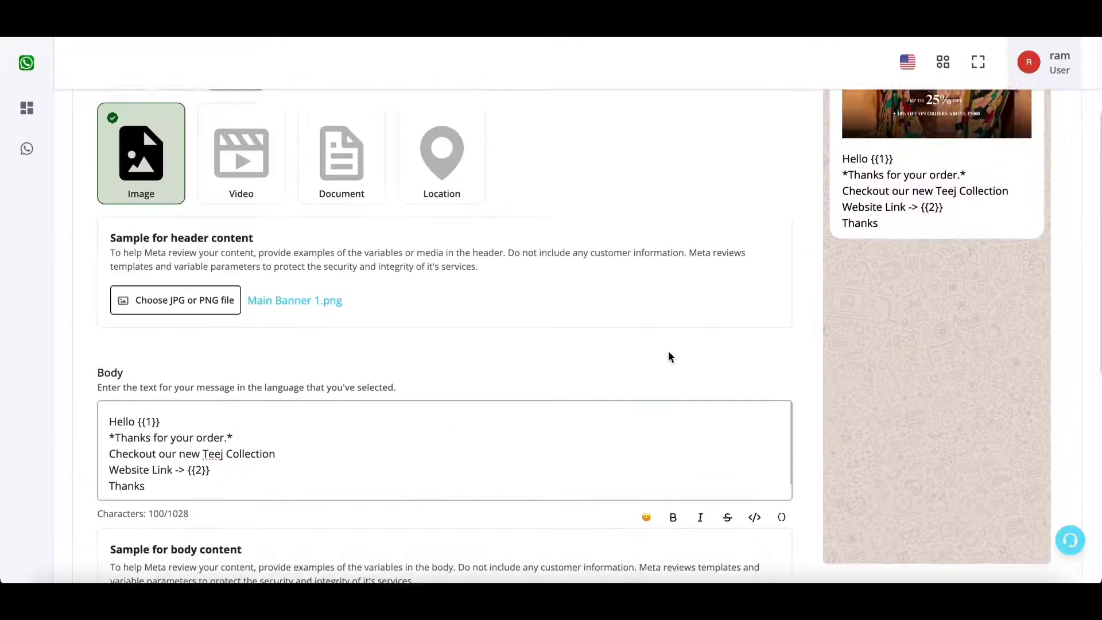
{"action": "left_click", "coordinate": [851, 222]}
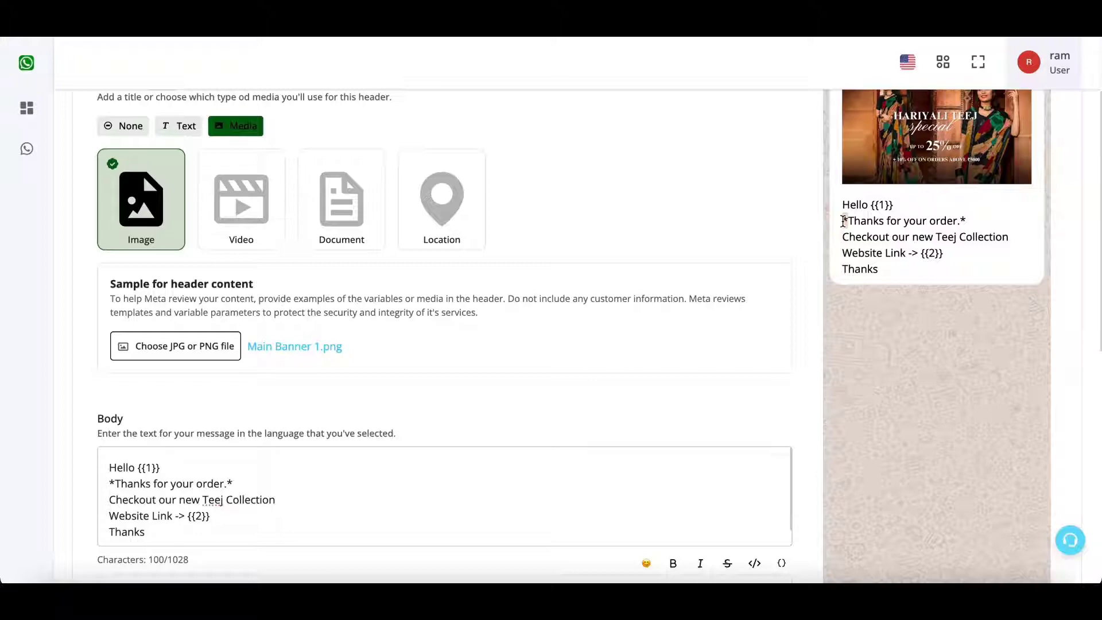
{"action": "left_click", "coordinate": [962, 219]}
{"action": "scroll", "coordinate": [795, 407], "scroll_direction": "down", "scroll_amount": 5}
{"action": "scroll", "coordinate": [258, 401], "scroll_direction": "up", "scroll_amount": 2}
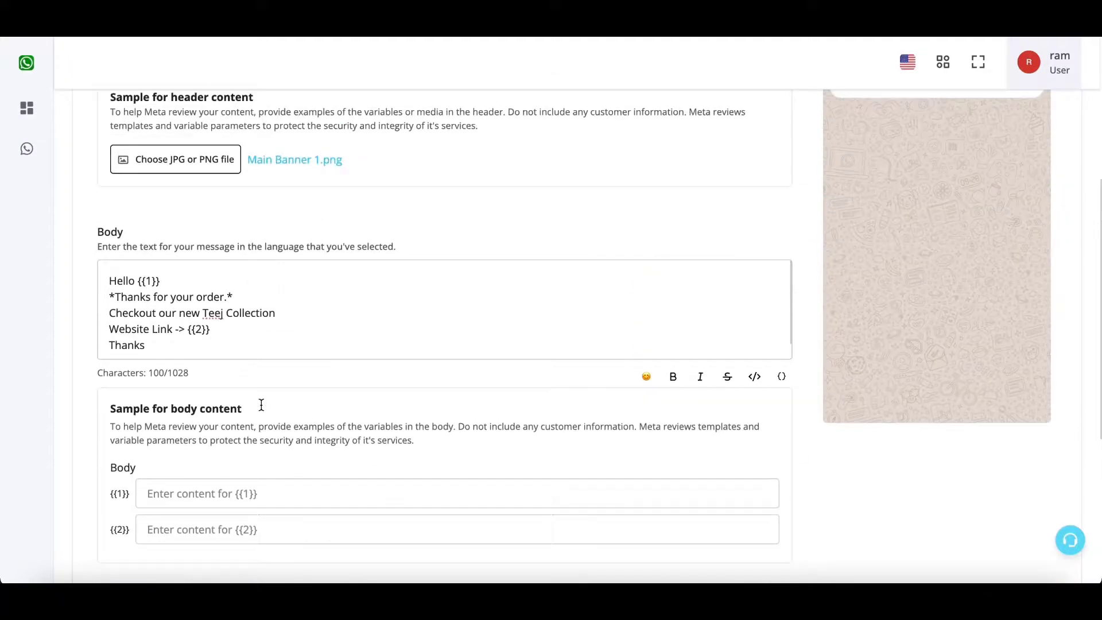
{"action": "left_click_drag", "start_coordinate": [209, 359], "coordinate": [127, 305]}
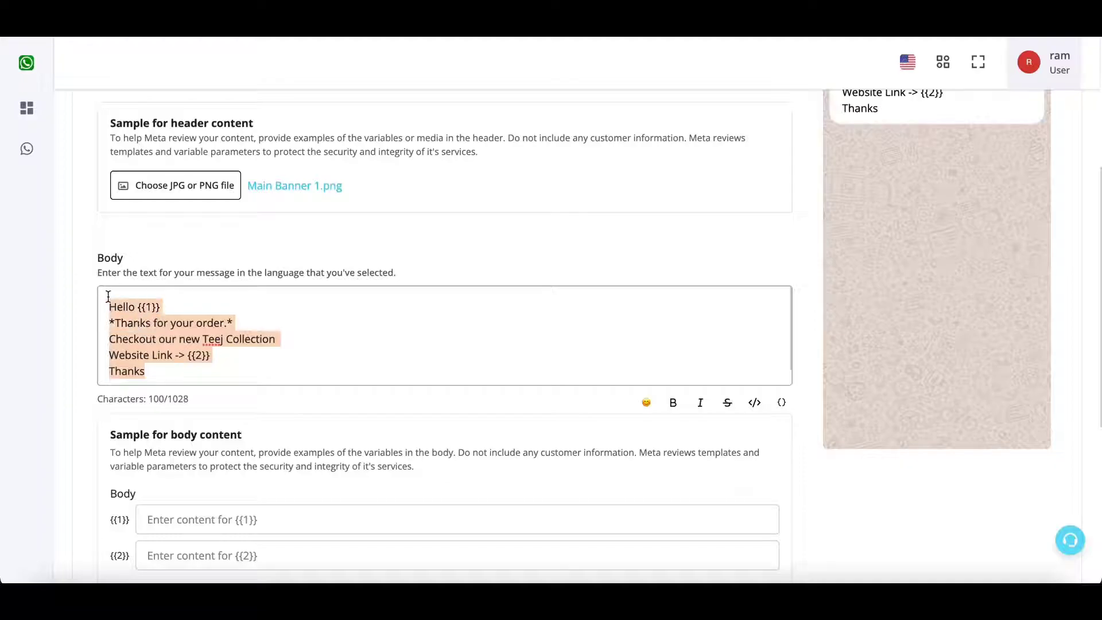
{"action": "scroll", "coordinate": [312, 428], "scroll_direction": "down", "scroll_amount": 2}
{"action": "left_click", "coordinate": [313, 392]}
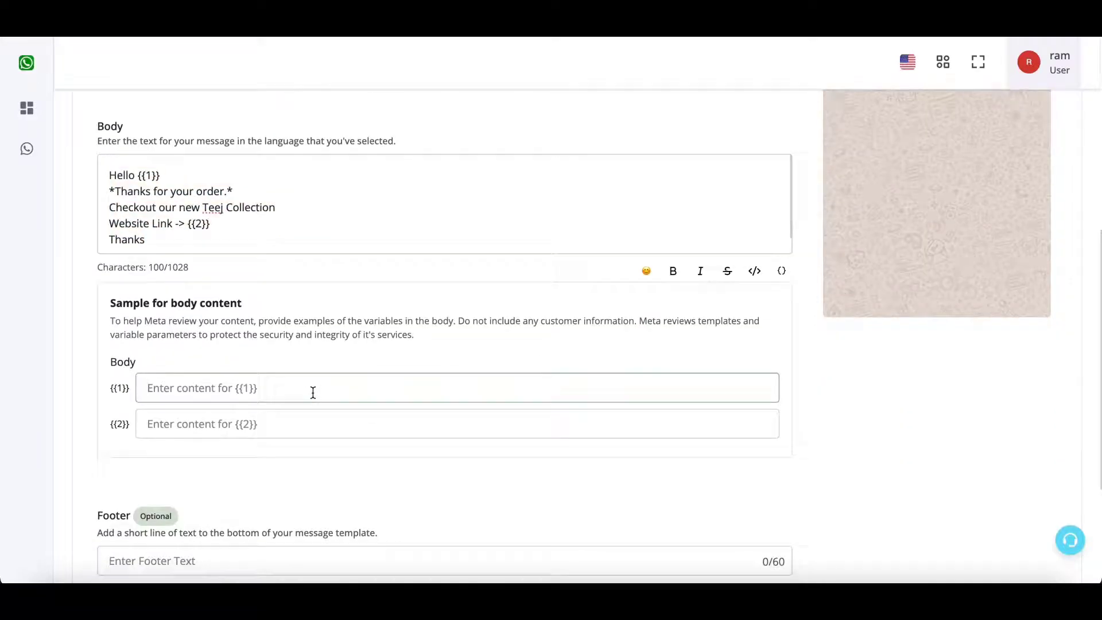
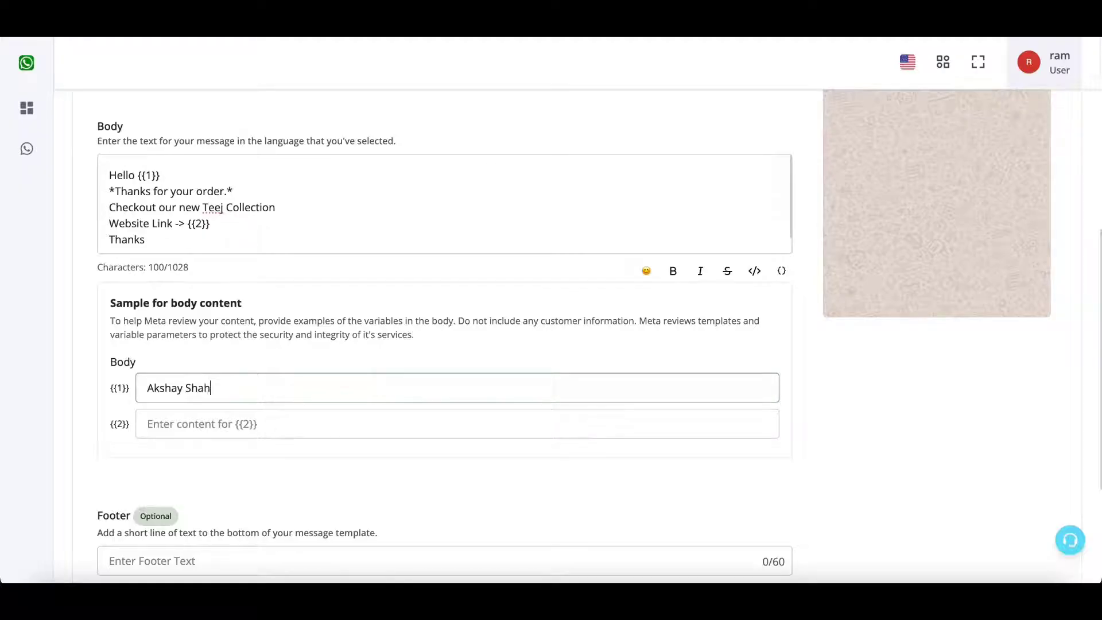
{"action": "left_click", "coordinate": [303, 418]}
{"action": "type", "text": "https:"}
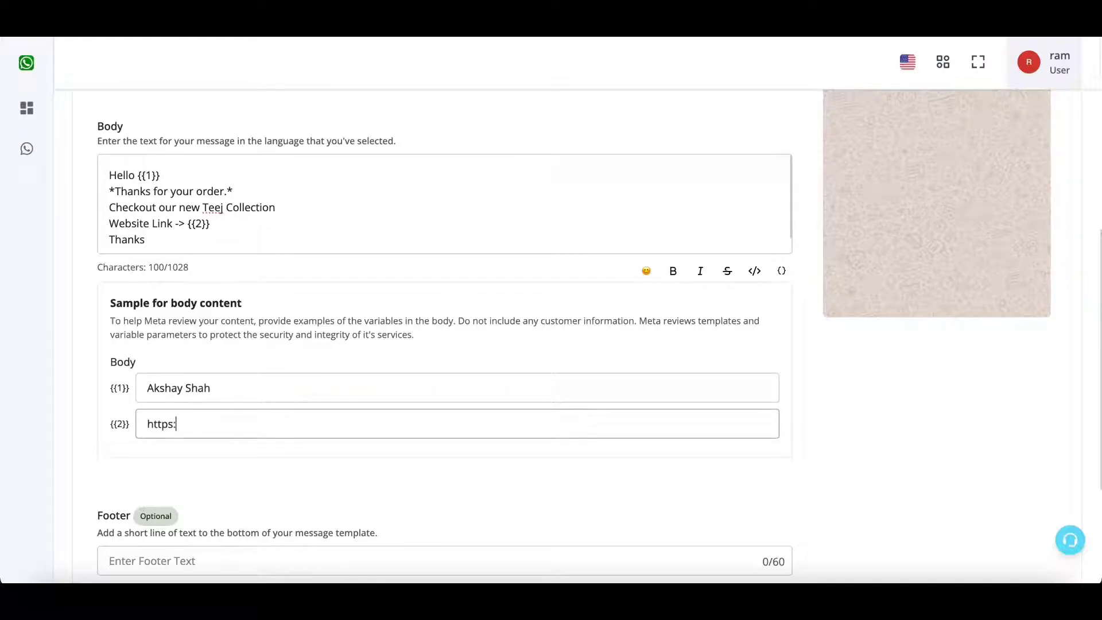
{"action": "type", "text": "//google.com"}
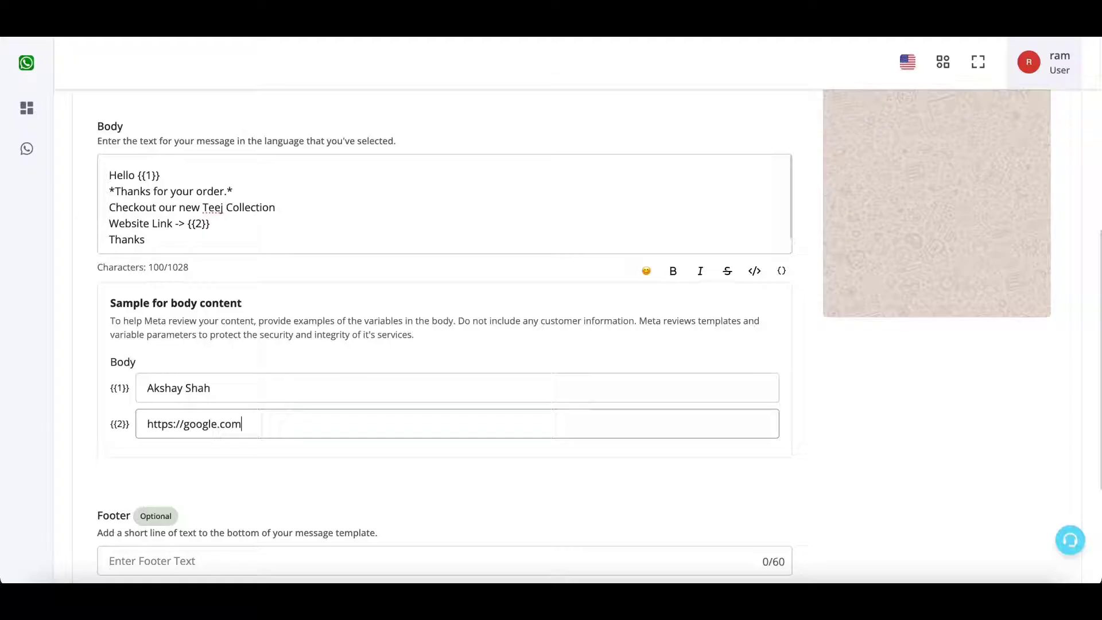
{"action": "left_click", "coordinate": [328, 463]}
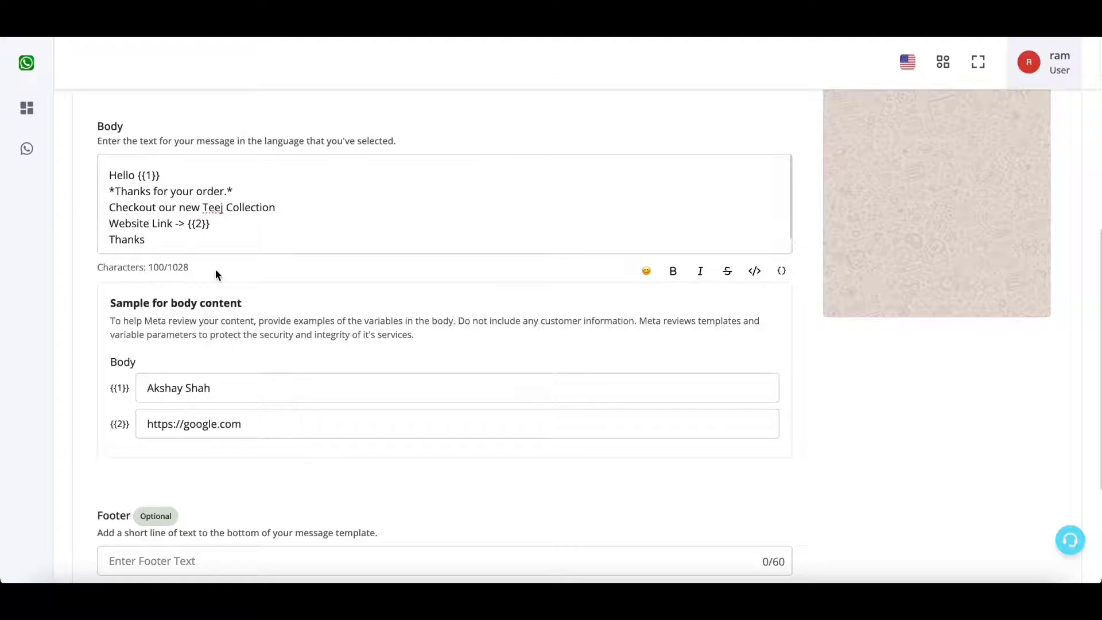
Recheck the {{1}} variable in the body and place the caret in the Footer field.
{"action": "scroll", "coordinate": [216, 269], "scroll_direction": "up", "scroll_amount": 1}
{"action": "left_click", "coordinate": [197, 241]}
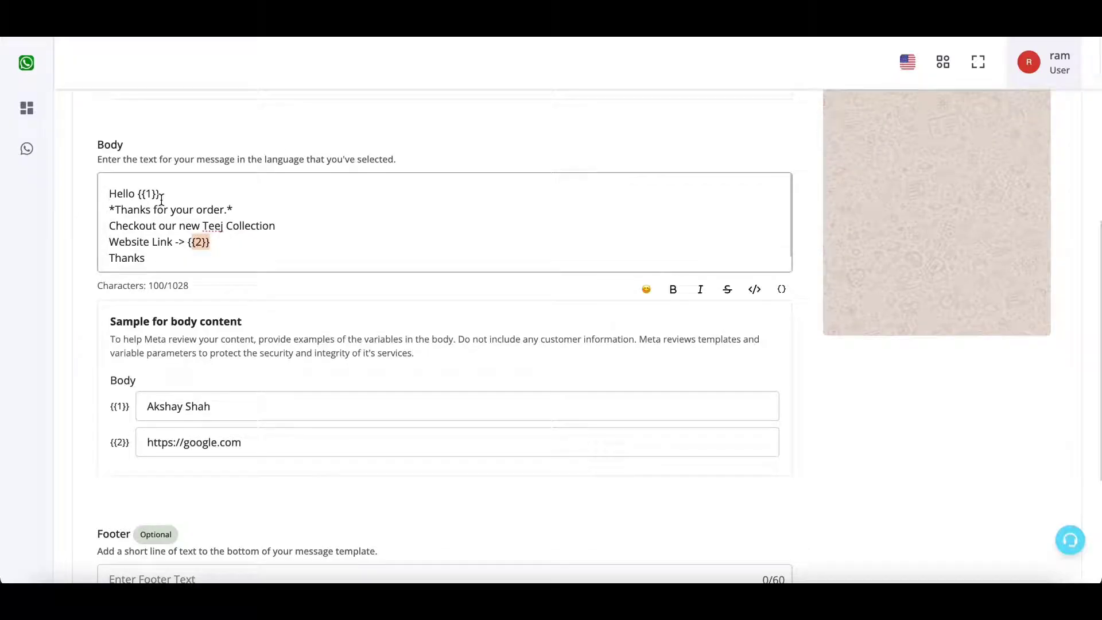
{"action": "left_click_drag", "start_coordinate": [157, 187], "coordinate": [141, 189]}
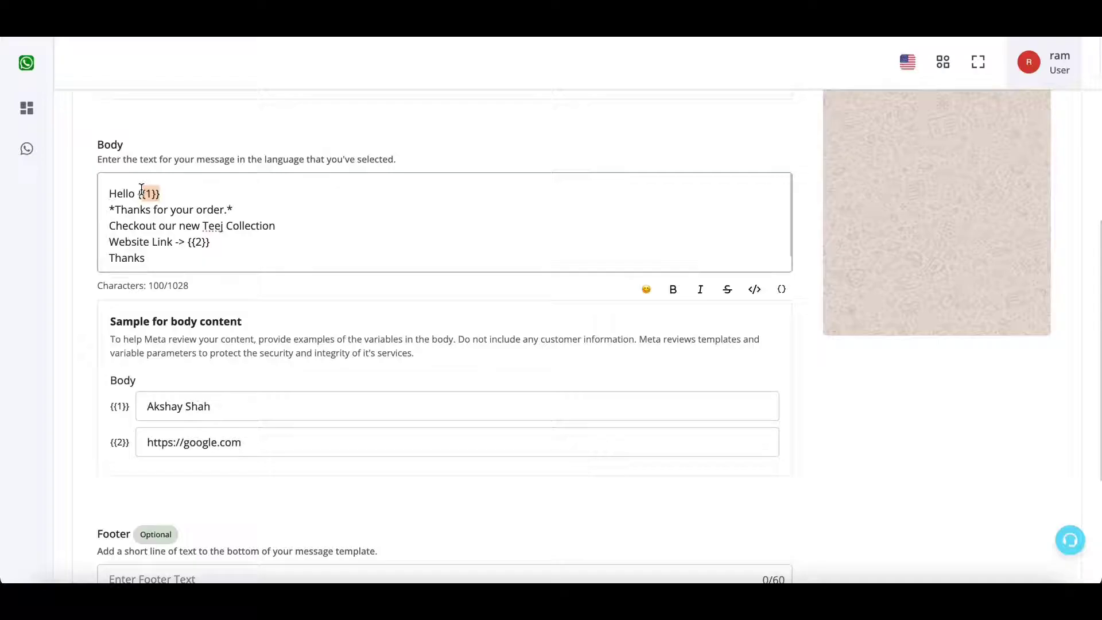
{"action": "scroll", "coordinate": [293, 390], "scroll_direction": "down", "scroll_amount": 4}
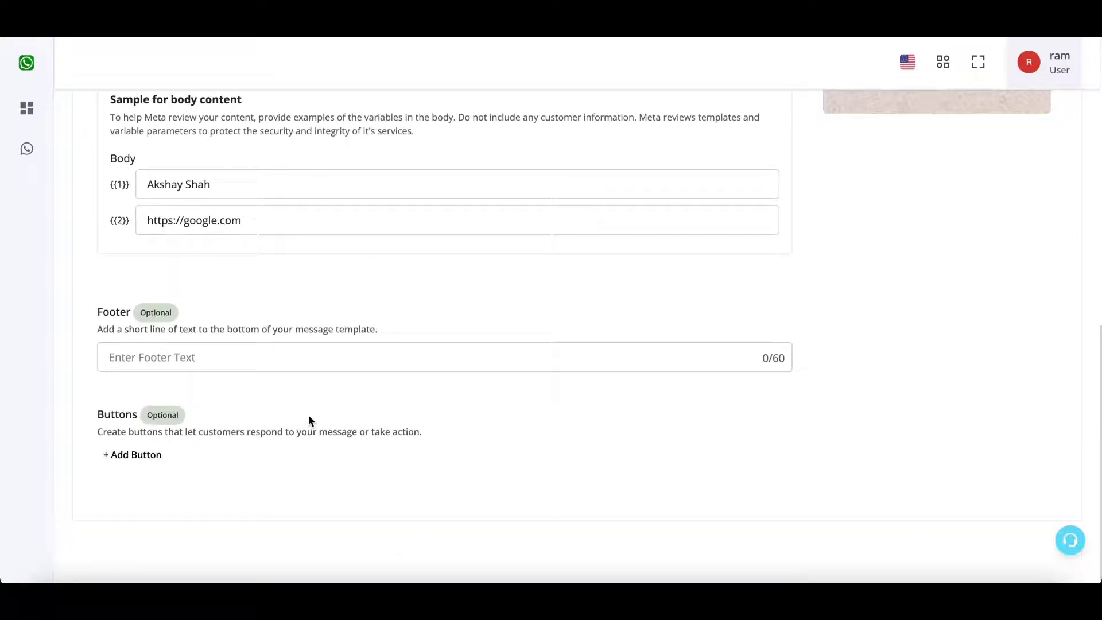
{"action": "left_click", "coordinate": [616, 370]}
{"action": "scroll", "coordinate": [893, 278], "scroll_direction": "up", "scroll_amount": 10}
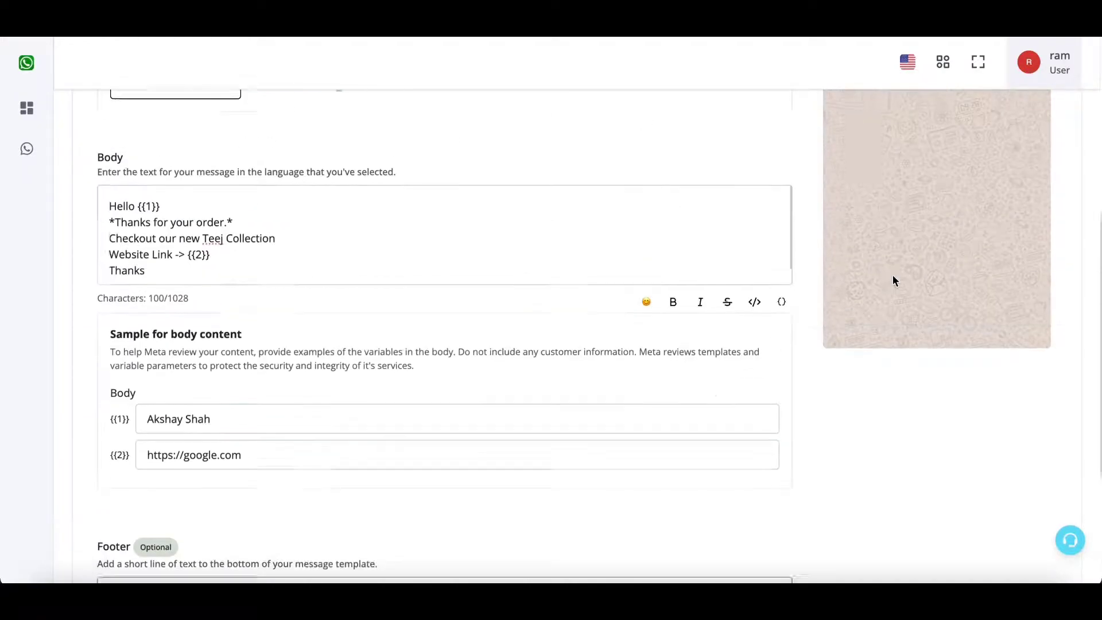
Write the footer 'To Unsubscribe Press Stop' and confirm it in the preview.
{"action": "scroll", "coordinate": [893, 279], "scroll_direction": "down", "scroll_amount": 10}
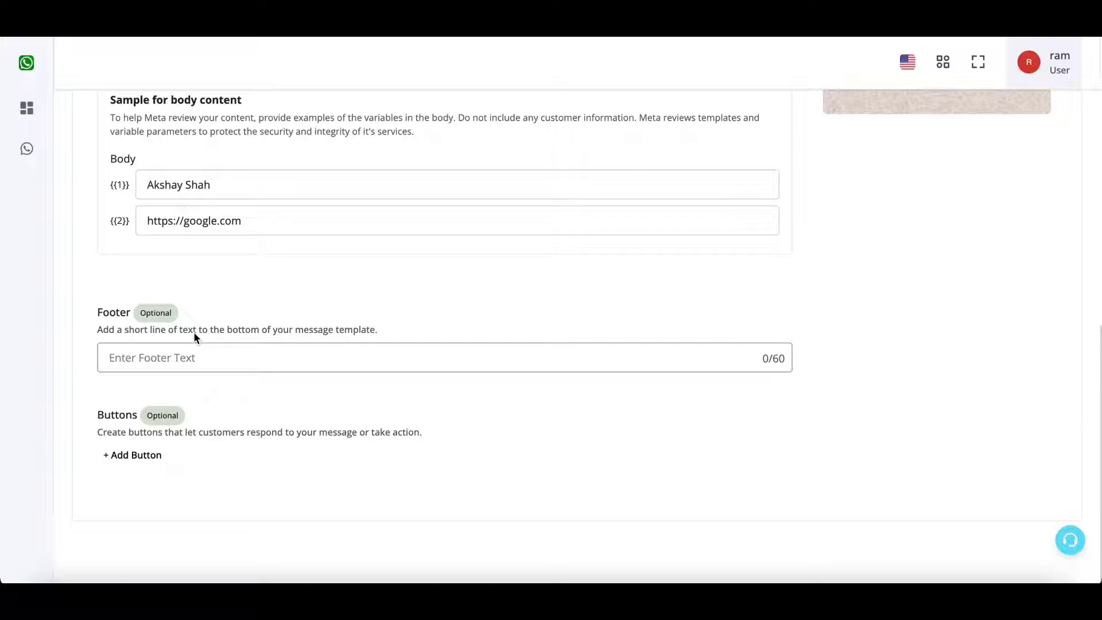
{"action": "type", "text": "To Uns"}
{"action": "type", "text": "ibsc"}
{"action": "key", "text": "BackSpace"}
{"action": "key", "text": "BackSpace"}
{"action": "key", "text": "BackSpace"}
{"action": "type", "text": "cribe Press Stop"}
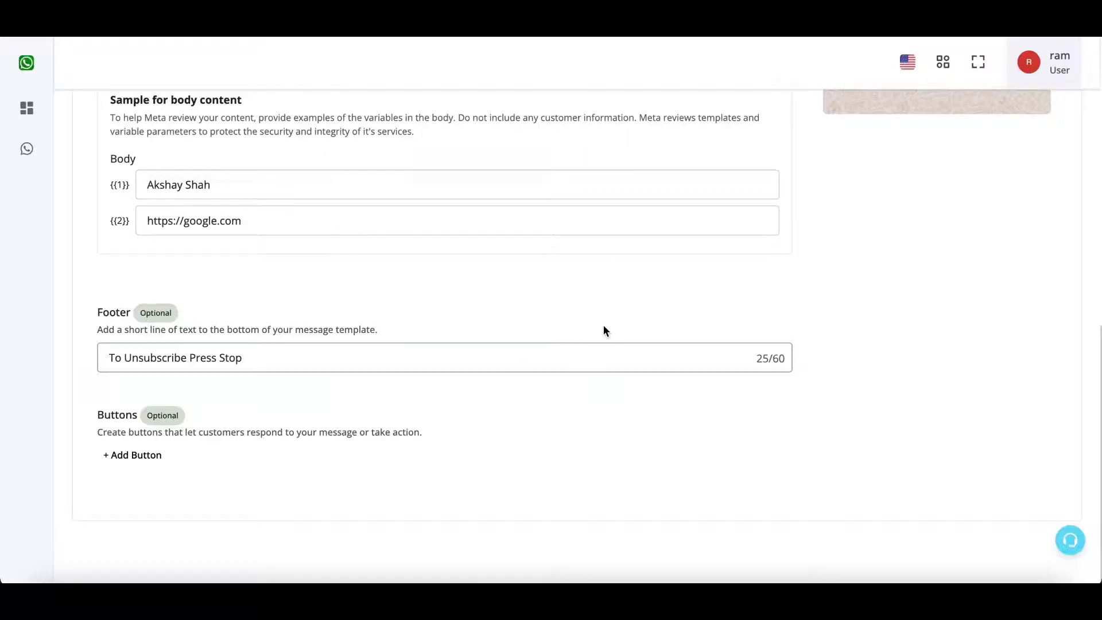
{"action": "scroll", "coordinate": [611, 316], "scroll_direction": "up", "scroll_amount": 8}
{"action": "left_click", "coordinate": [929, 261]}
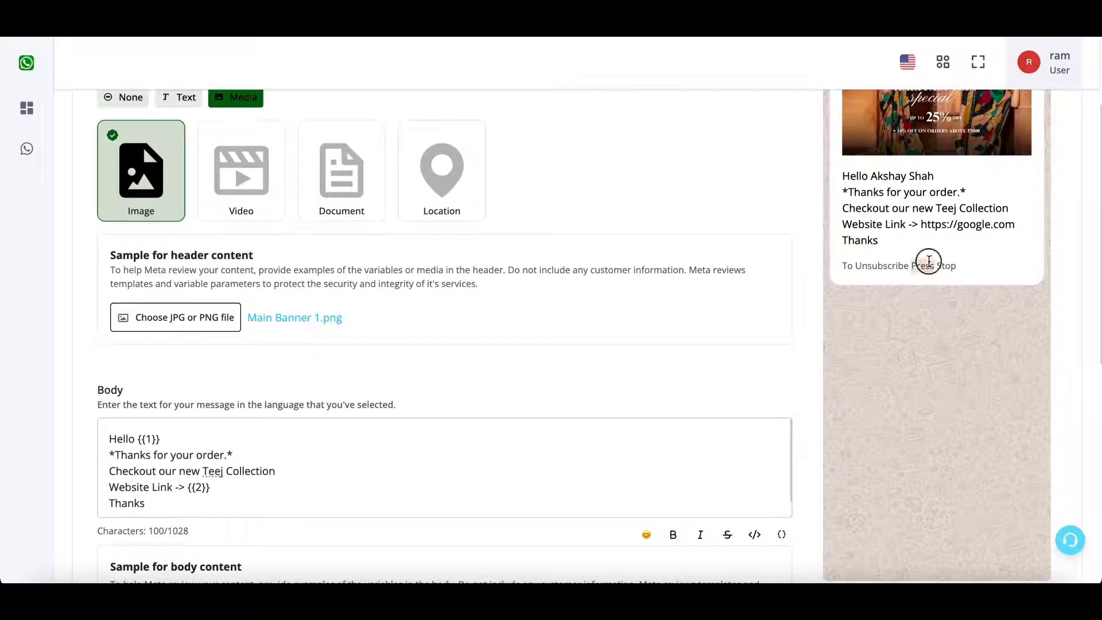
{"action": "scroll", "coordinate": [928, 260], "scroll_direction": "down", "scroll_amount": 7}
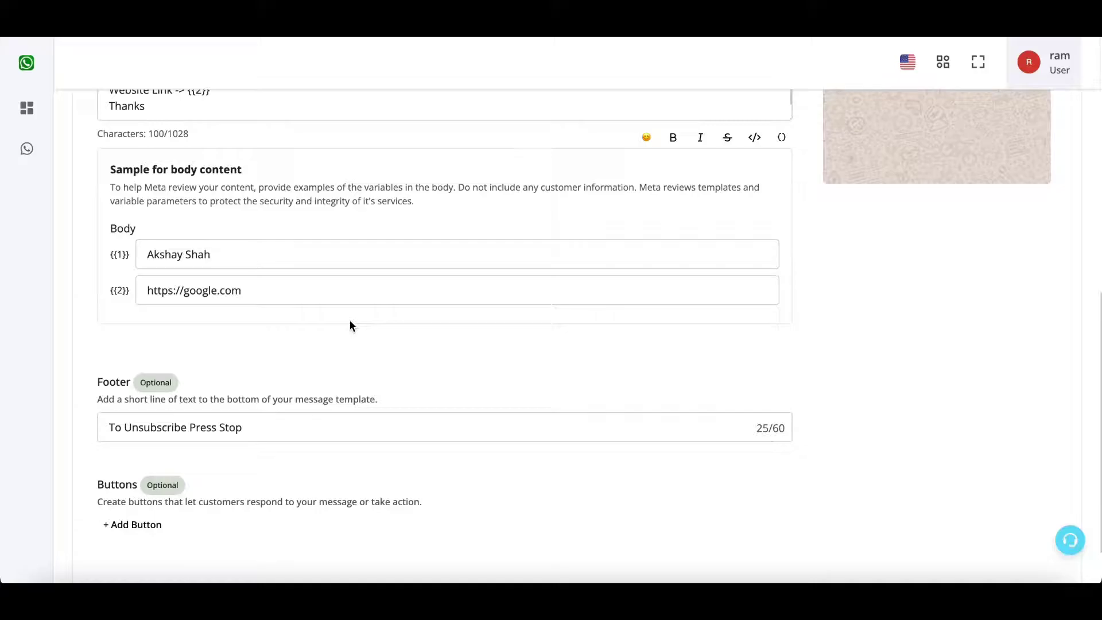
{"action": "scroll", "coordinate": [351, 325], "scroll_direction": "down", "scroll_amount": 1}
{"action": "left_click", "coordinate": [150, 455]}
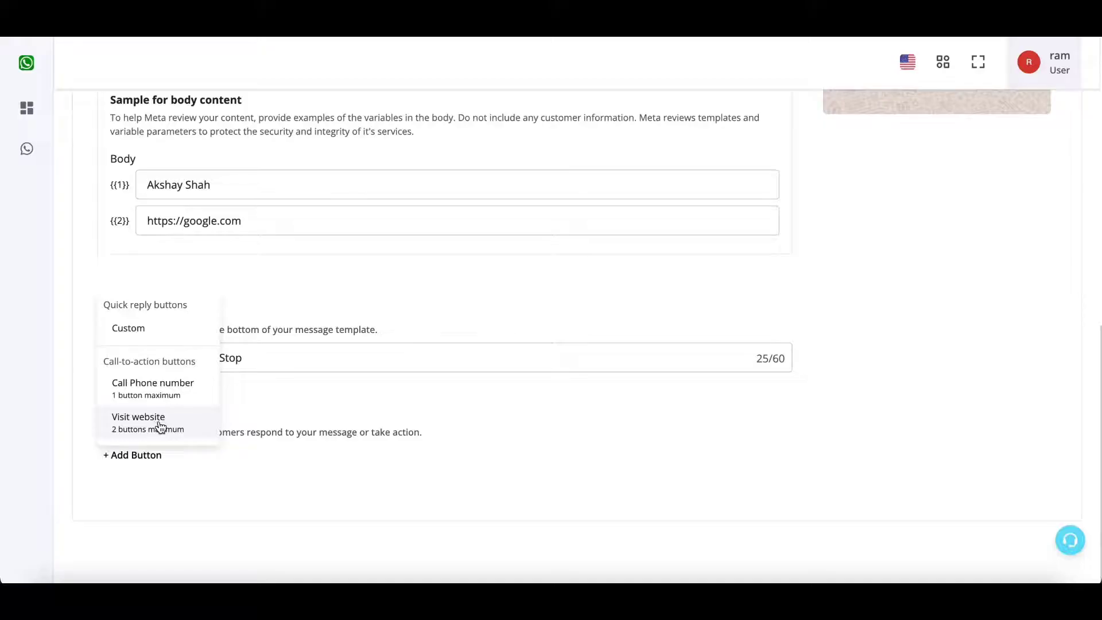
{"action": "left_click", "coordinate": [160, 427]}
{"action": "scroll", "coordinate": [363, 460], "scroll_direction": "down", "scroll_amount": 3}
{"action": "left_click", "coordinate": [372, 397]}
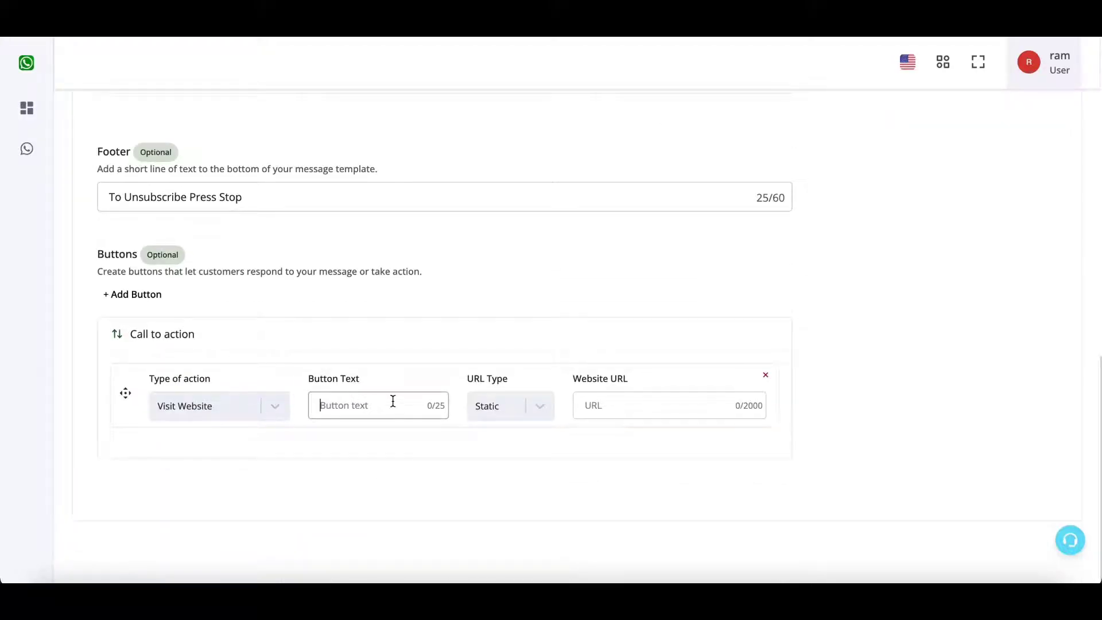
{"action": "type", "text": "Visit Website"}
{"action": "left_click", "coordinate": [497, 410]}
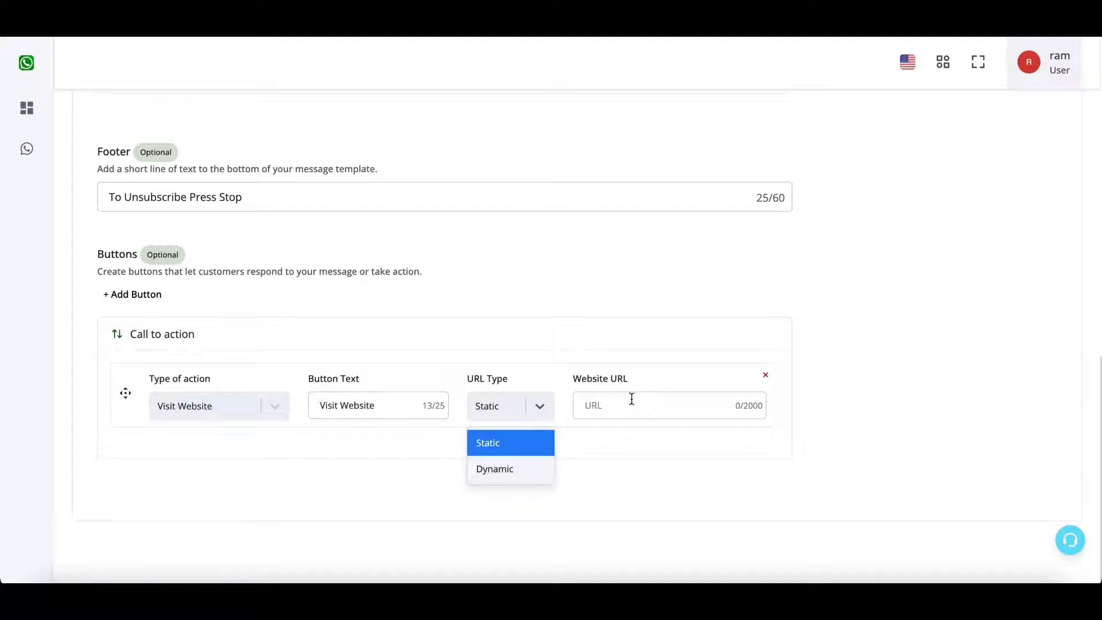
{"action": "left_click", "coordinate": [644, 404]}
{"action": "type", "text": "https:"}
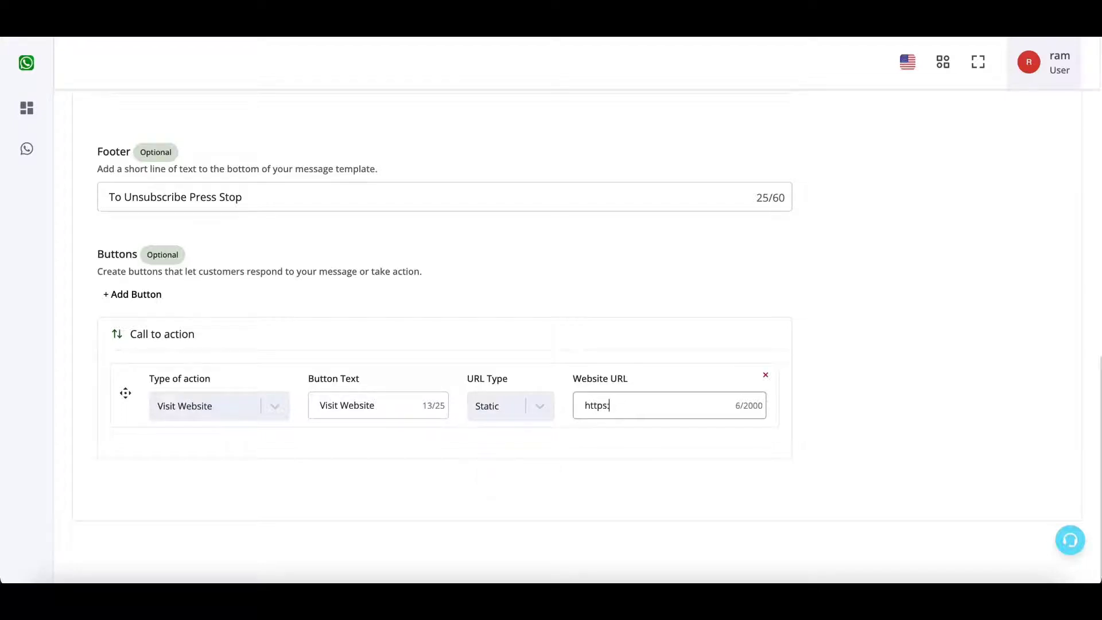
{"action": "type", "text": "//google.com"}
{"action": "left_click", "coordinate": [152, 296]}
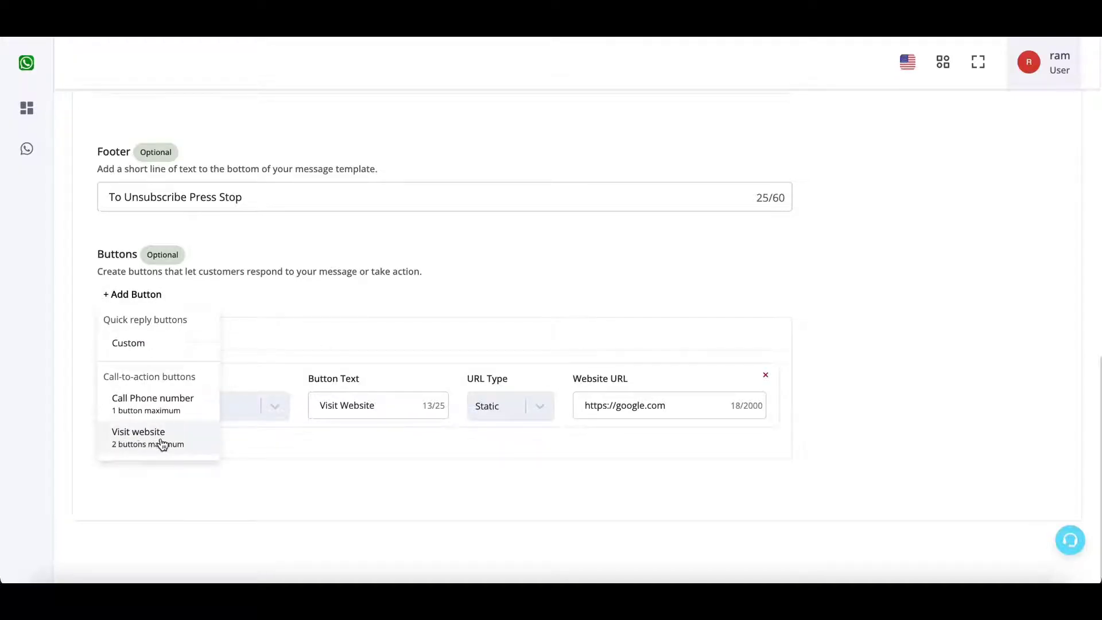
{"action": "left_click", "coordinate": [136, 438]}
{"action": "scroll", "coordinate": [258, 472], "scroll_direction": "down", "scroll_amount": 2}
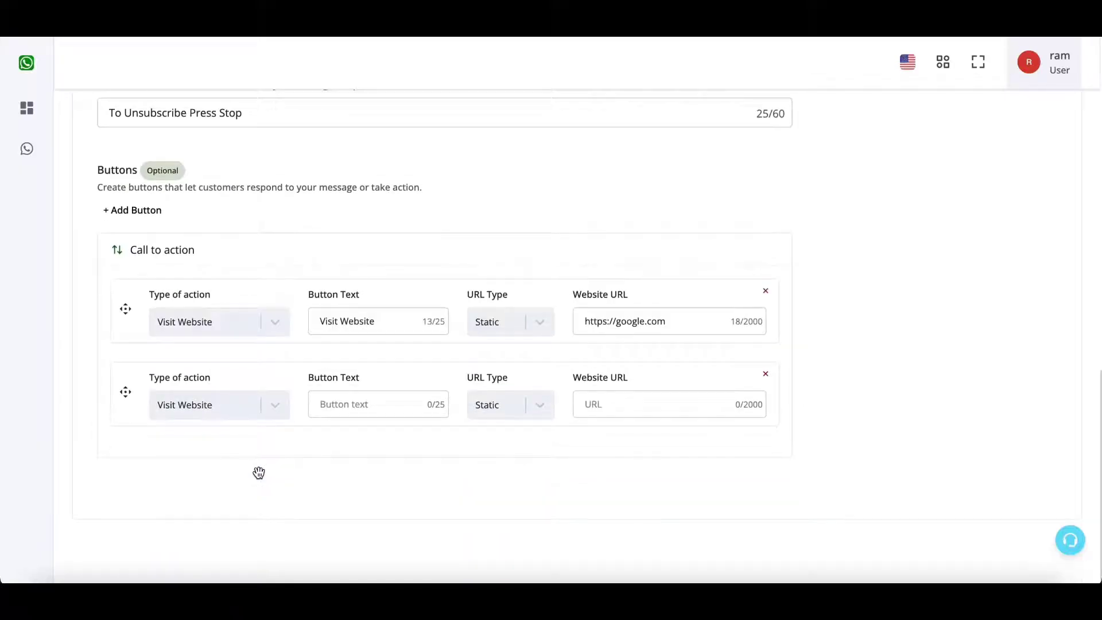
{"action": "left_click", "coordinate": [392, 405]}
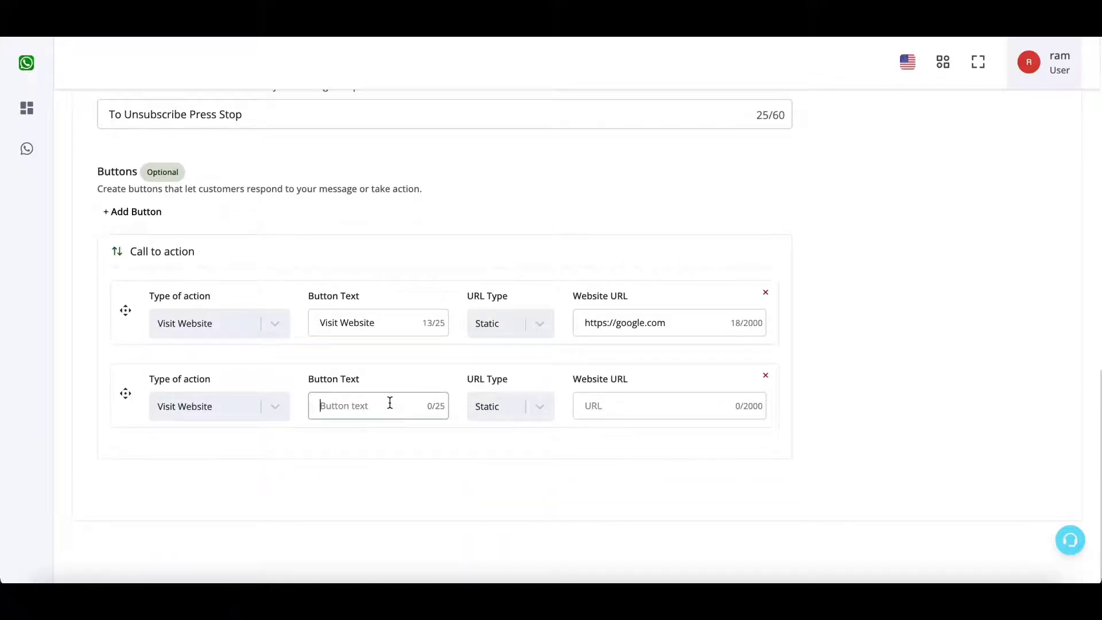
{"action": "type", "text": "Track Order"}
{"action": "left_click", "coordinate": [545, 407]}
{"action": "left_click", "coordinate": [515, 474]}
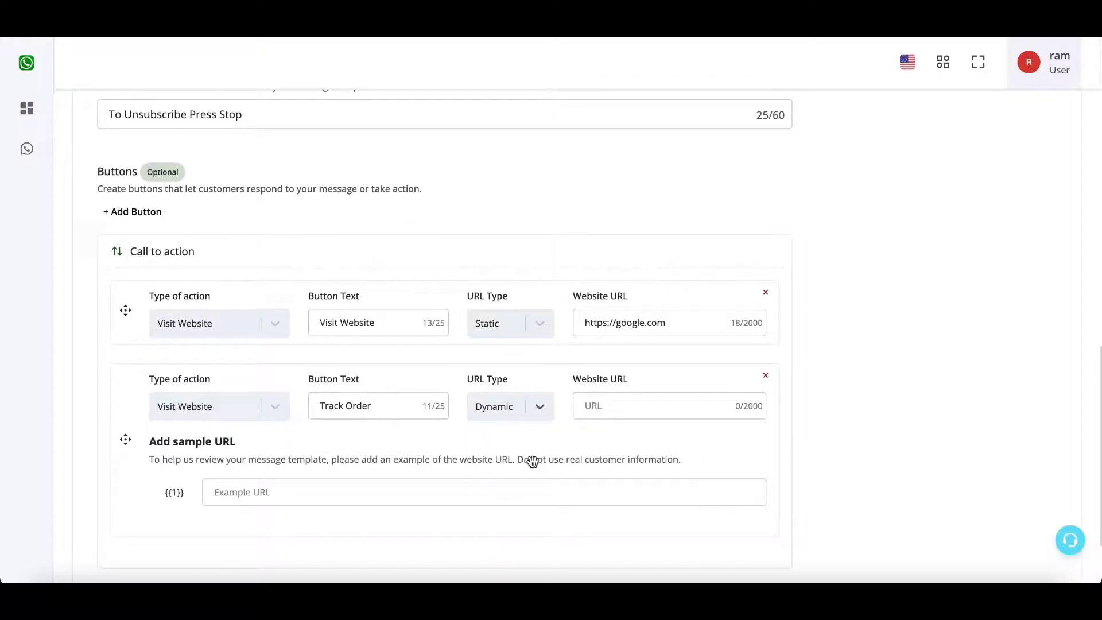
{"action": "left_click", "coordinate": [651, 408]}
{"action": "type", "text": "https://google.com"}
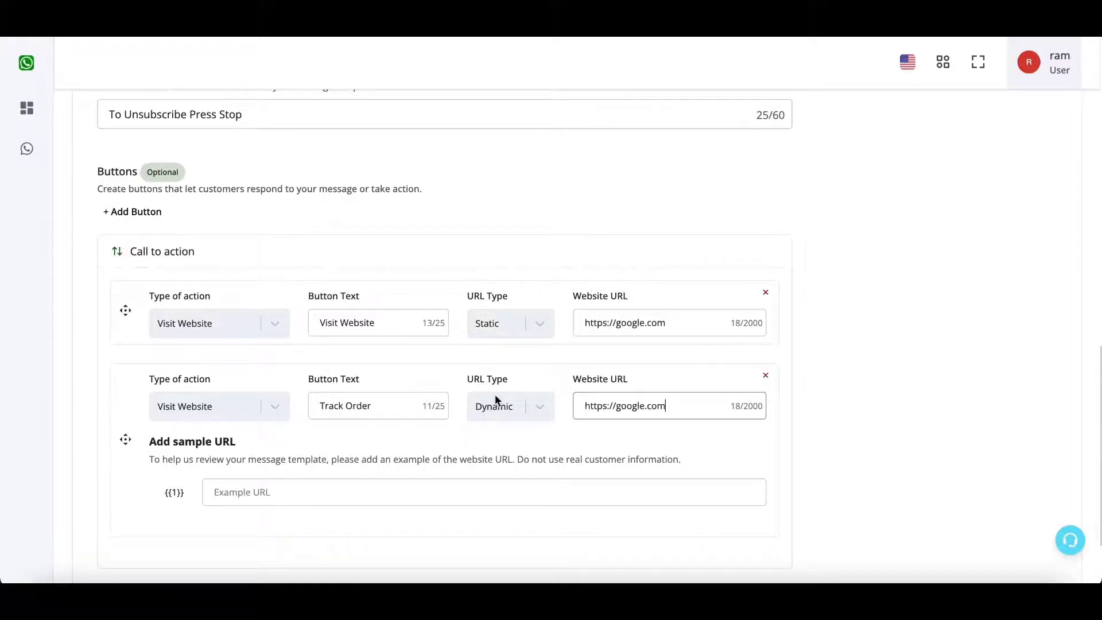
{"action": "scroll", "coordinate": [494, 395], "scroll_direction": "down", "scroll_amount": 1}
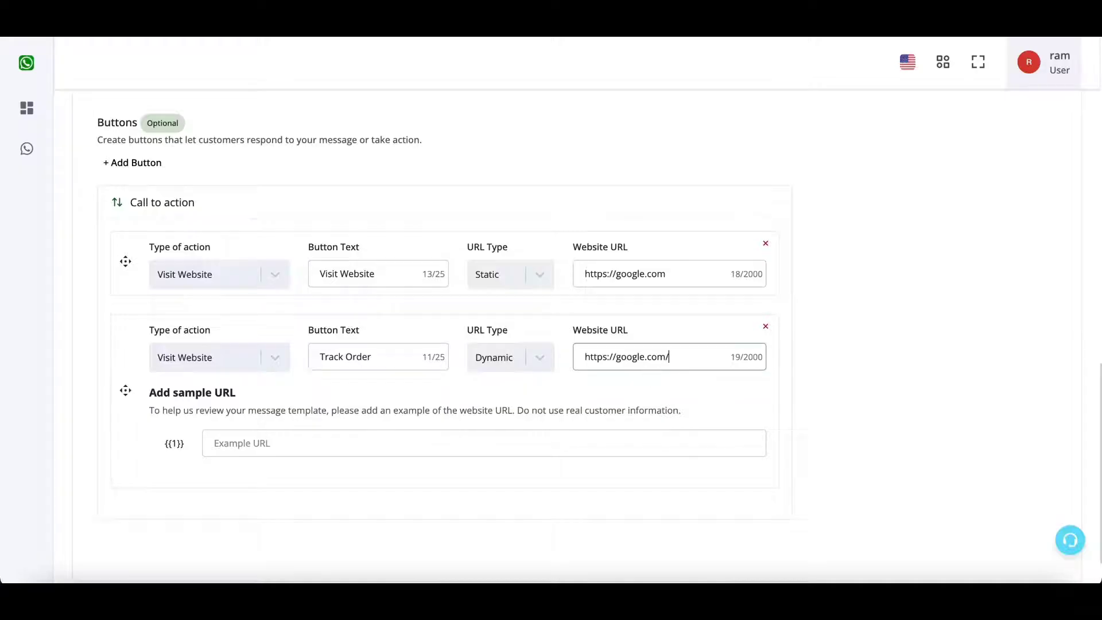
{"action": "left_click", "coordinate": [684, 355]}
{"action": "key", "text": "ctrl+a"}
{"action": "key", "text": "ctrl+c"}
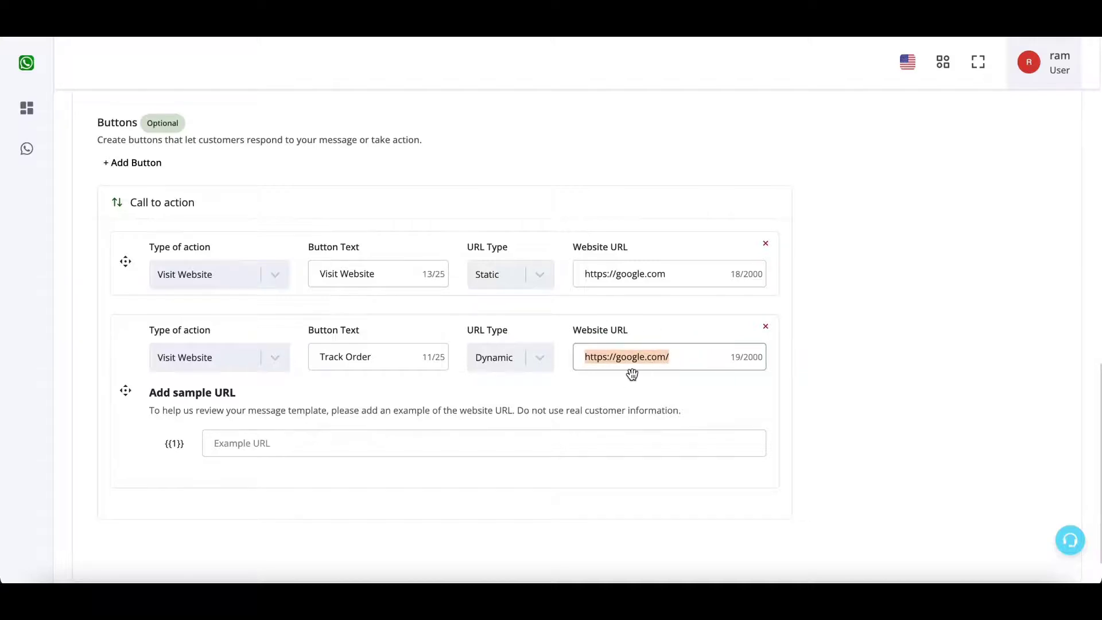
{"action": "left_click", "coordinate": [549, 446]}
{"action": "key", "text": "ctrl+v"}
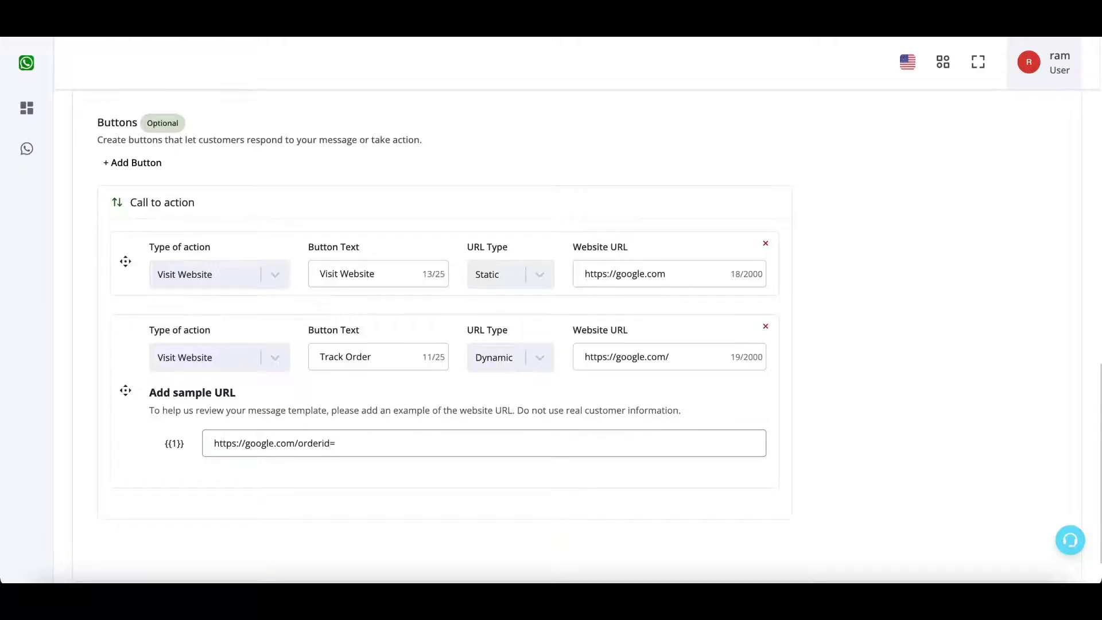
{"action": "type", "text": "orderid=112234"}
{"action": "key", "text": "BackSpace"}
{"action": "type", "text": "3"}
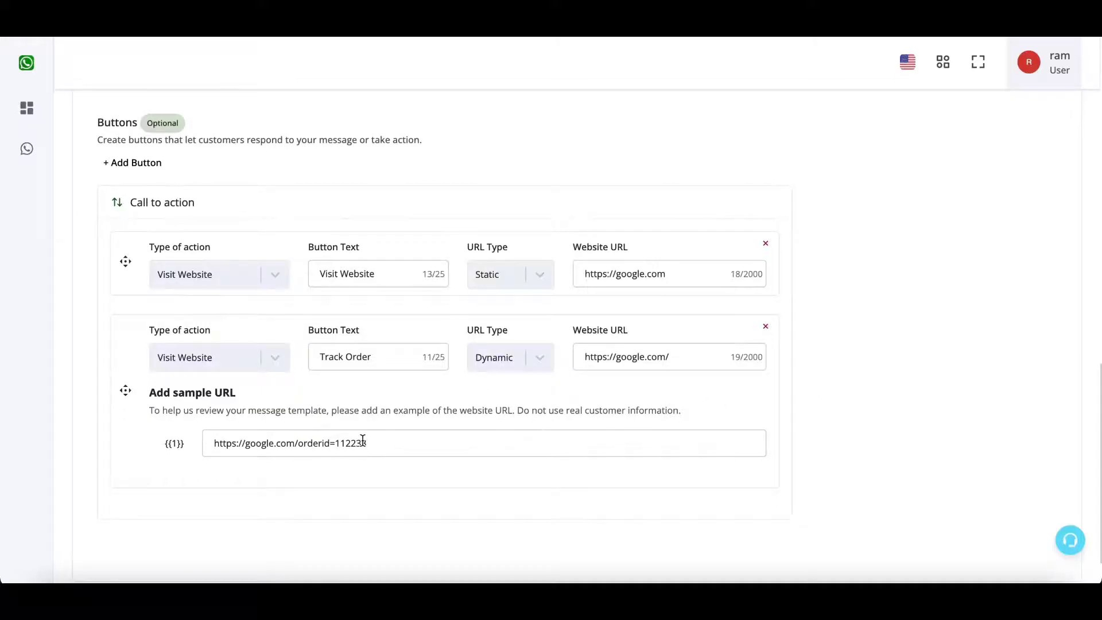
{"action": "left_click_drag", "start_coordinate": [369, 443], "coordinate": [299, 442]}
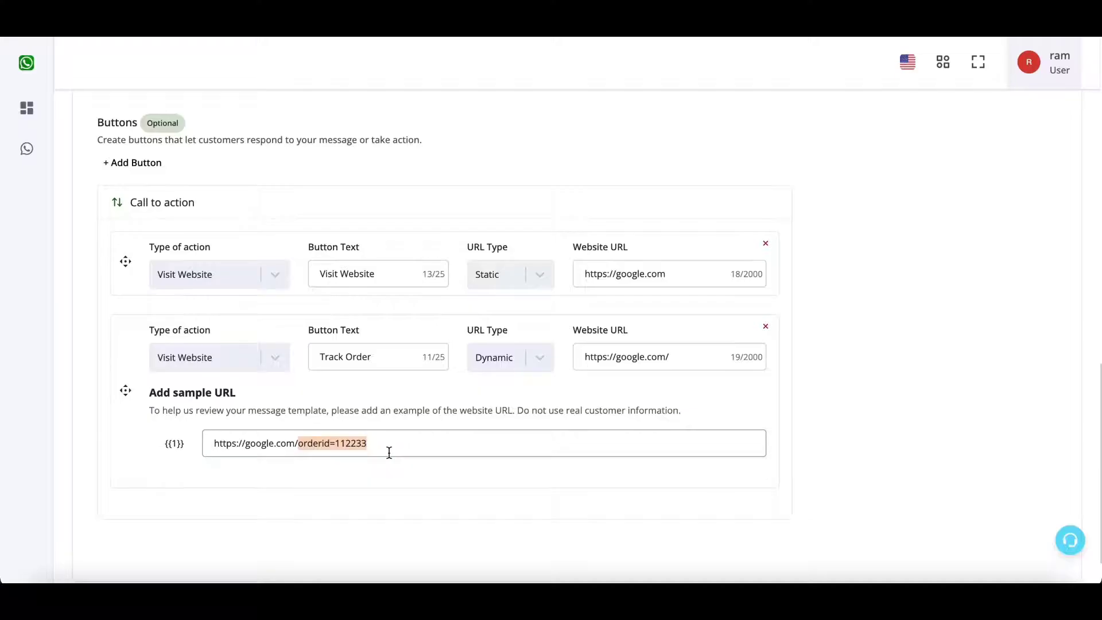
{"action": "scroll", "coordinate": [389, 453], "scroll_direction": "up", "scroll_amount": 1}
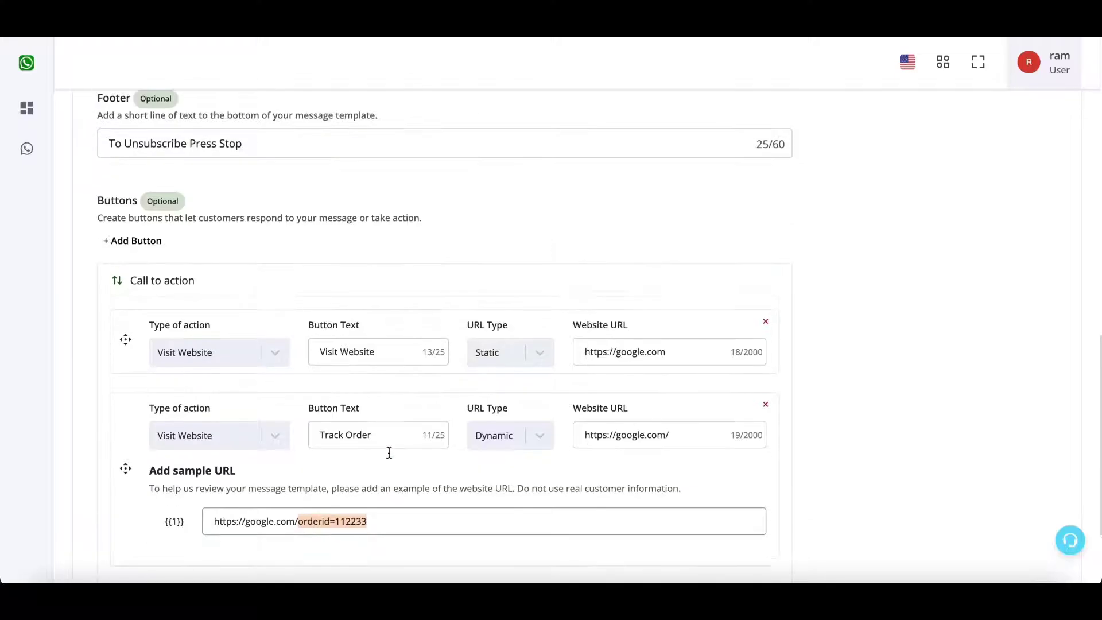
Add a 'Call Now' phone button with country code +91 and the business phone number.
{"action": "left_click", "coordinate": [143, 243]}
{"action": "left_click", "coordinate": [147, 350]}
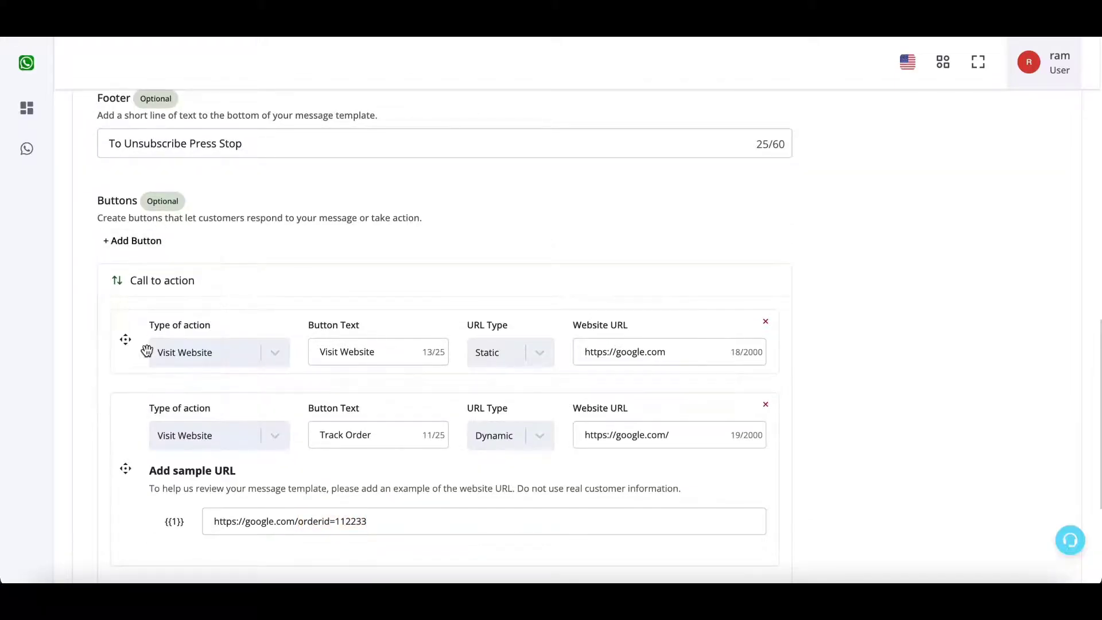
{"action": "left_click", "coordinate": [402, 422]}
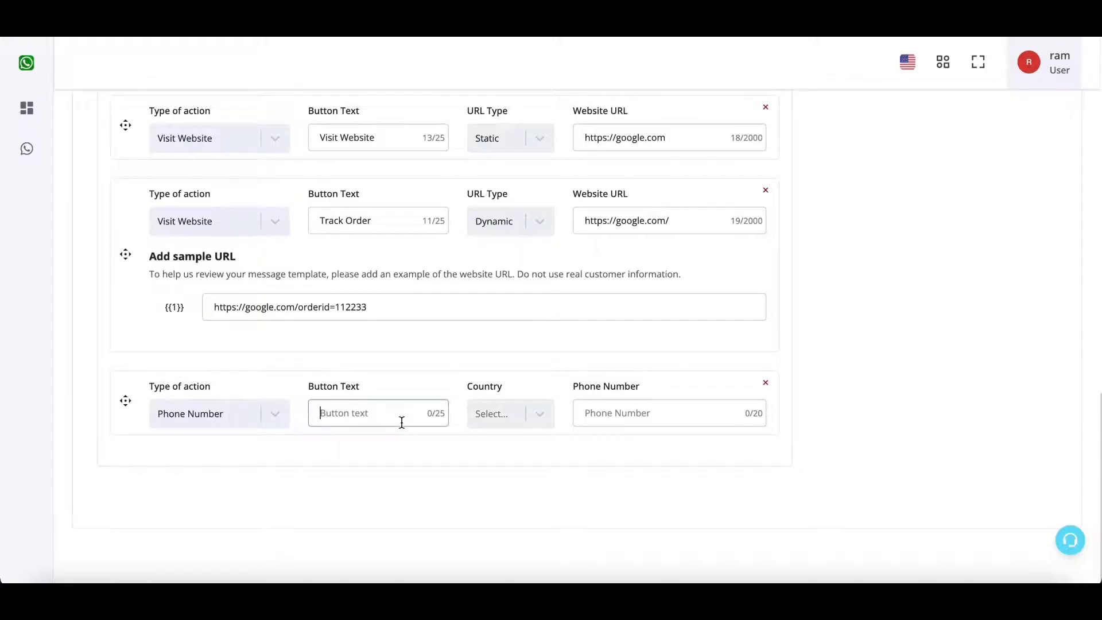
{"action": "type", "text": "Call Now"}
{"action": "left_click", "coordinate": [536, 416]}
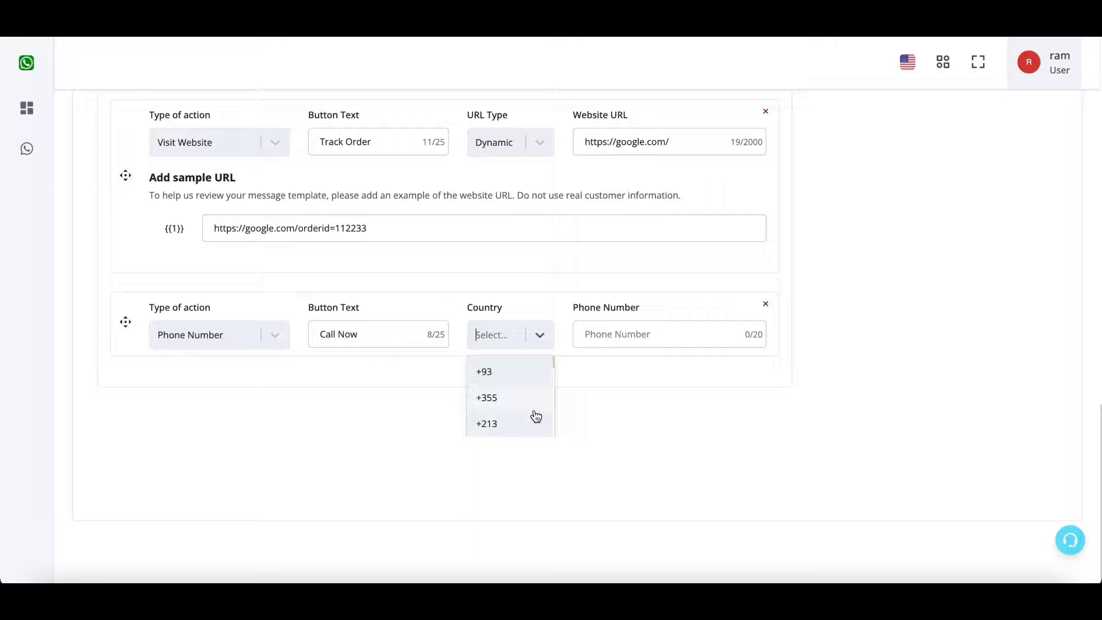
{"action": "type", "text": "+91"}
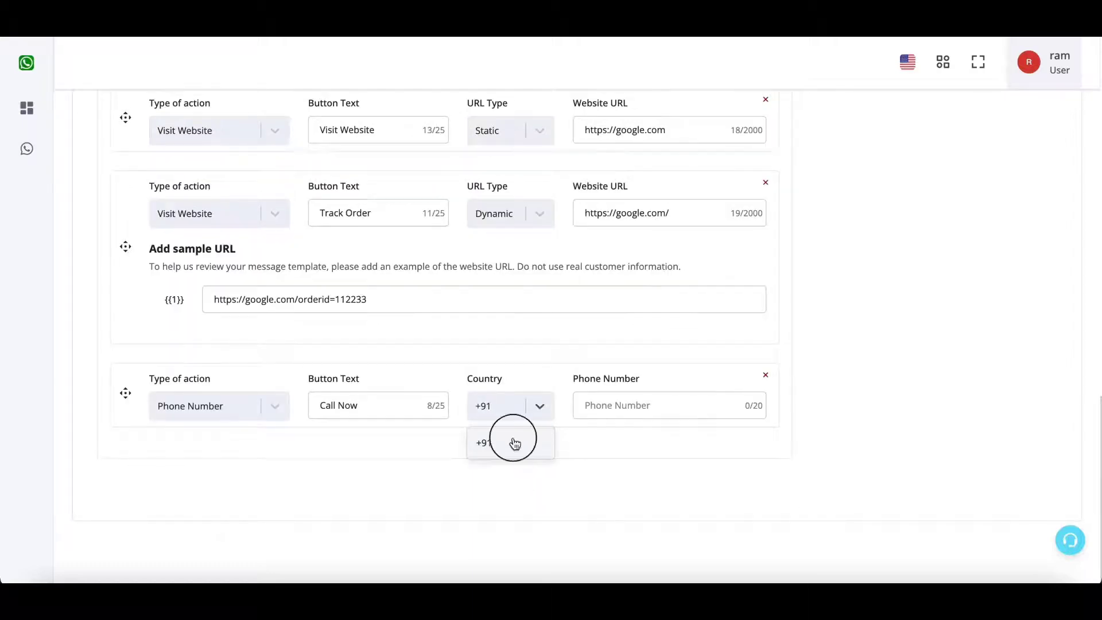
{"action": "left_click", "coordinate": [511, 442]}
{"action": "left_click", "coordinate": [618, 412]}
{"action": "type", "text": "9999"}
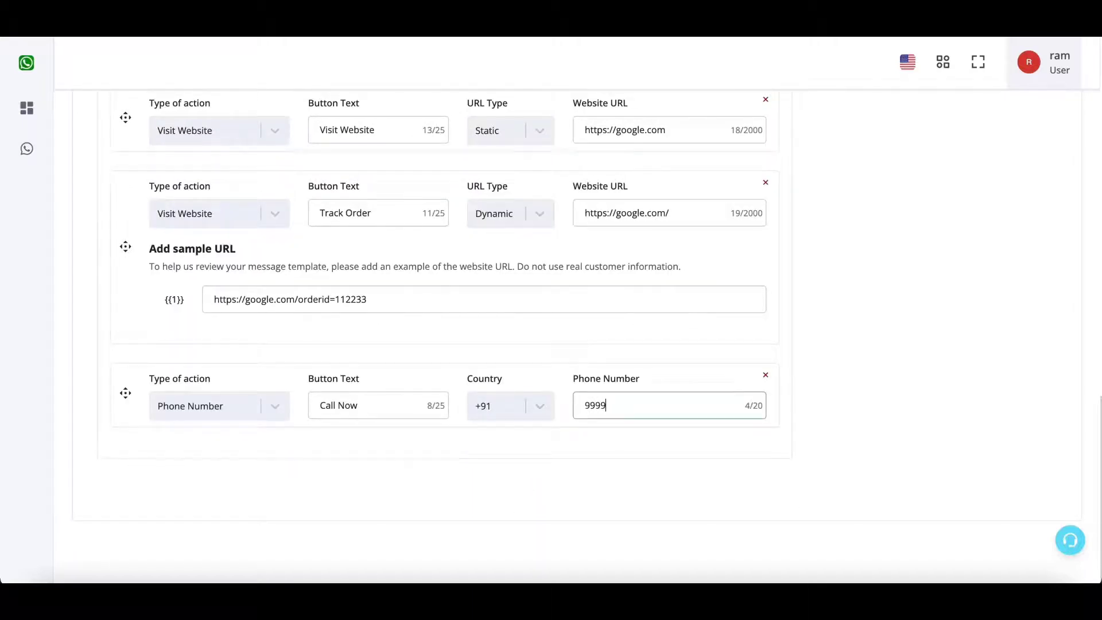
{"action": "type", "text": "988888"}
{"action": "scroll", "coordinate": [956, 357], "scroll_direction": "up", "scroll_amount": 15}
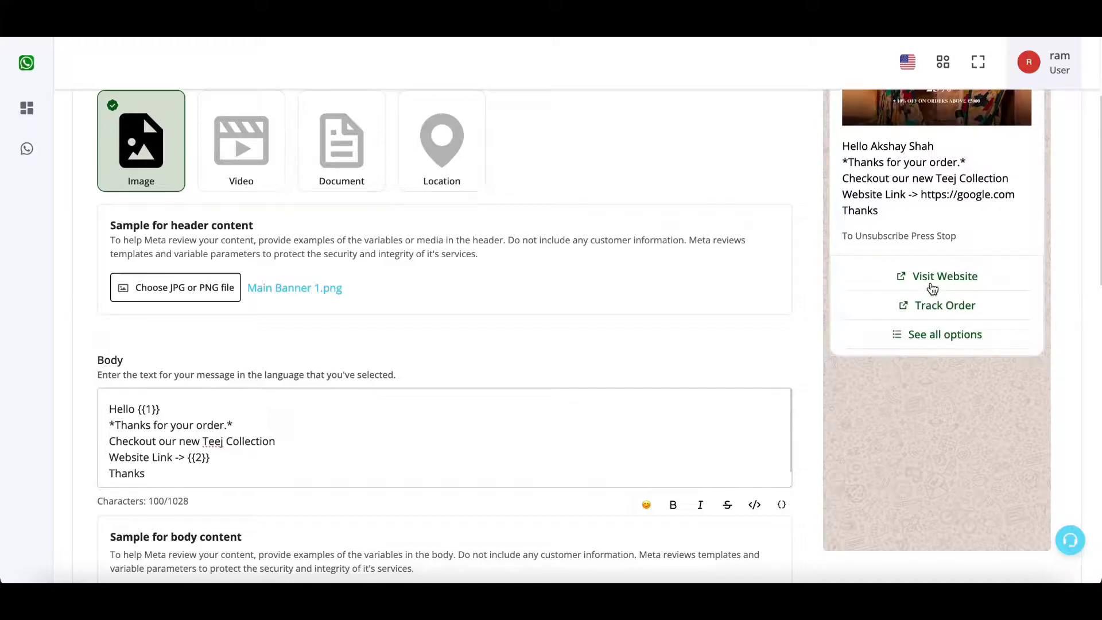
Review all of the template's buttons in the See all options preview.
{"action": "scroll", "coordinate": [828, 359], "scroll_direction": "down", "scroll_amount": 10}
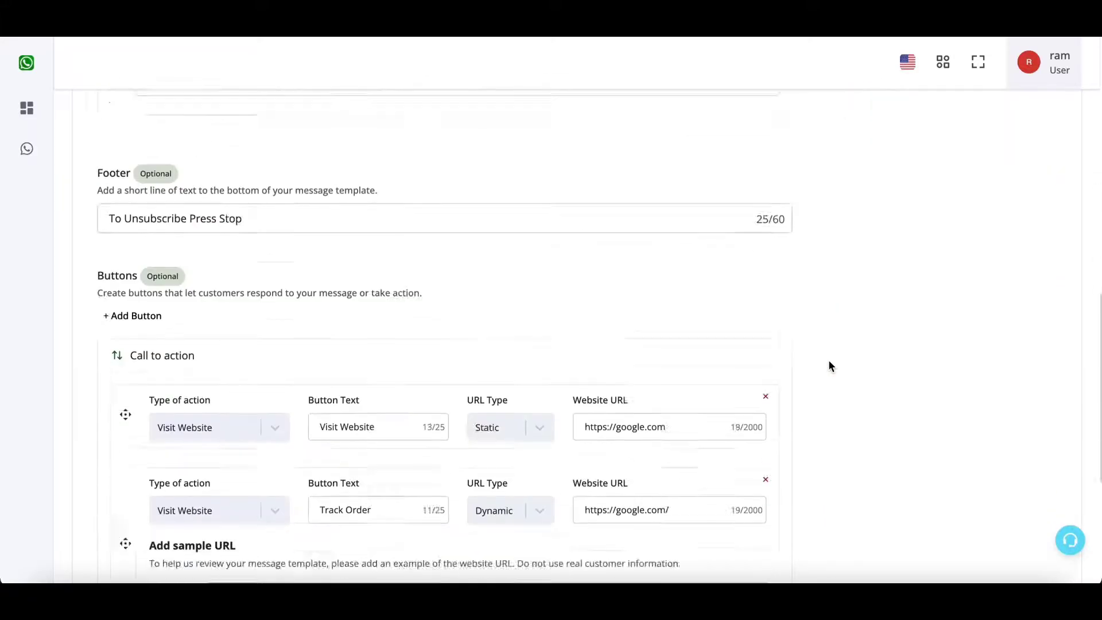
{"action": "scroll", "coordinate": [905, 332], "scroll_direction": "up", "scroll_amount": 10}
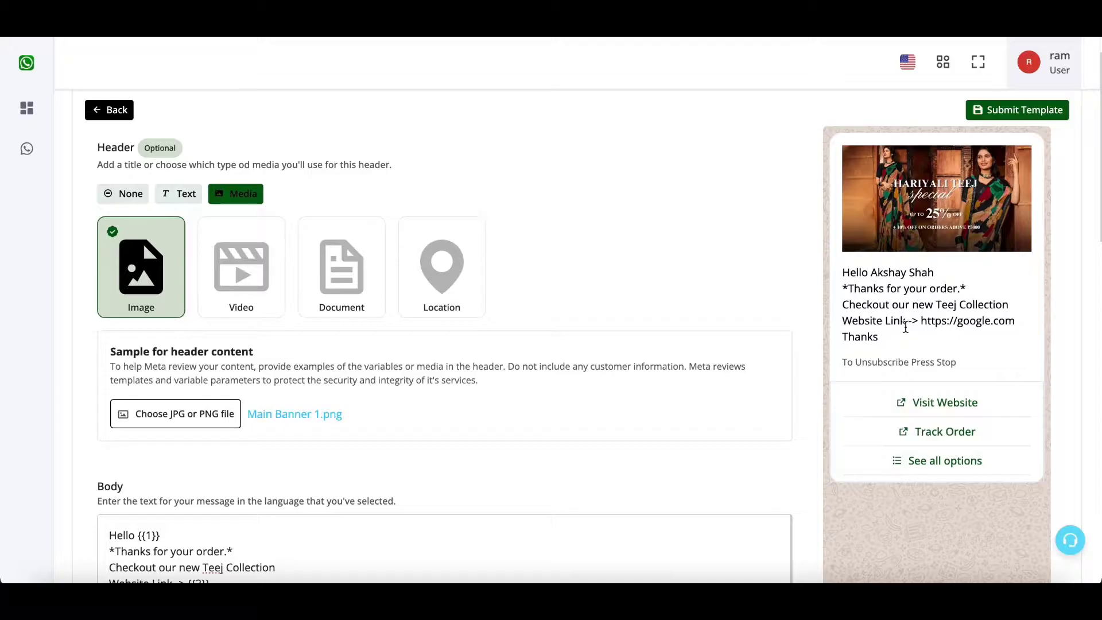
{"action": "scroll", "coordinate": [941, 436], "scroll_direction": "down", "scroll_amount": 10}
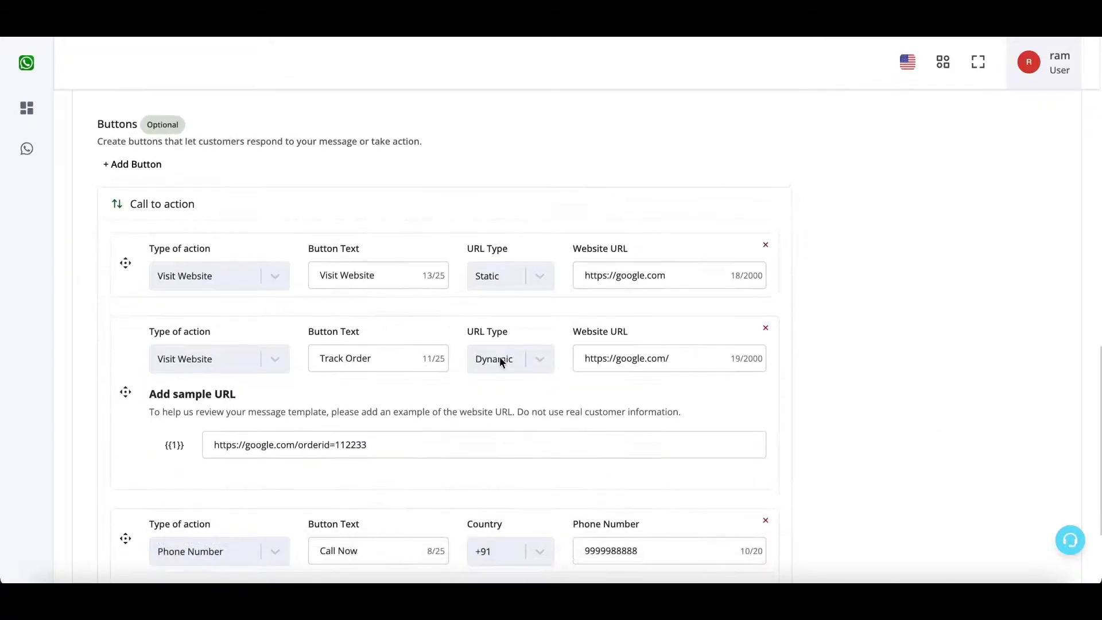
{"action": "scroll", "coordinate": [807, 394], "scroll_direction": "up", "scroll_amount": 10}
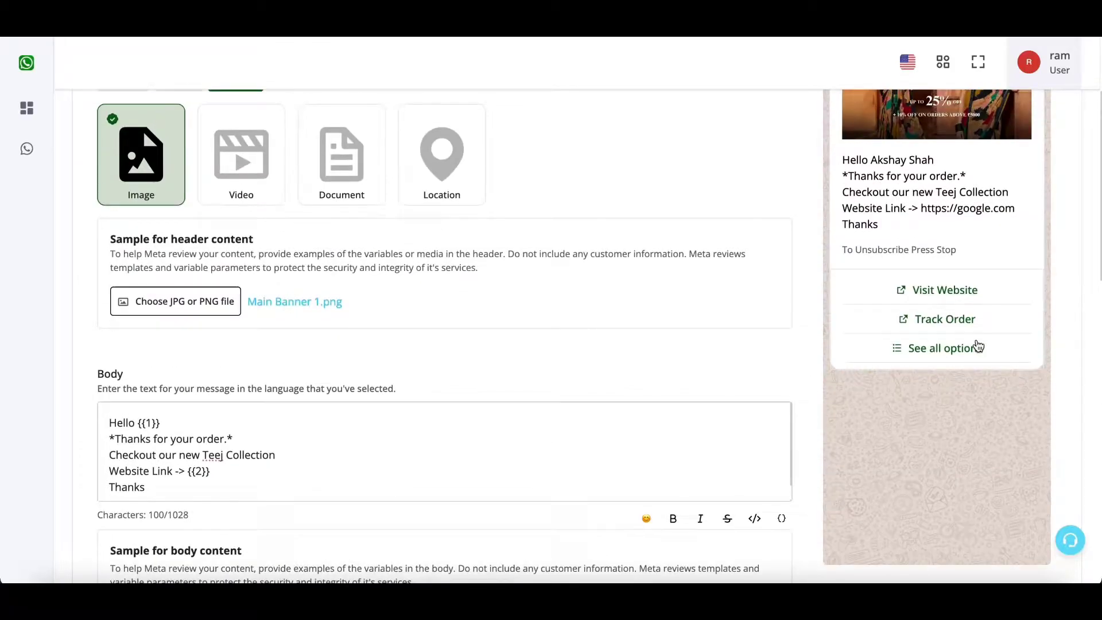
{"action": "left_click", "coordinate": [930, 354]}
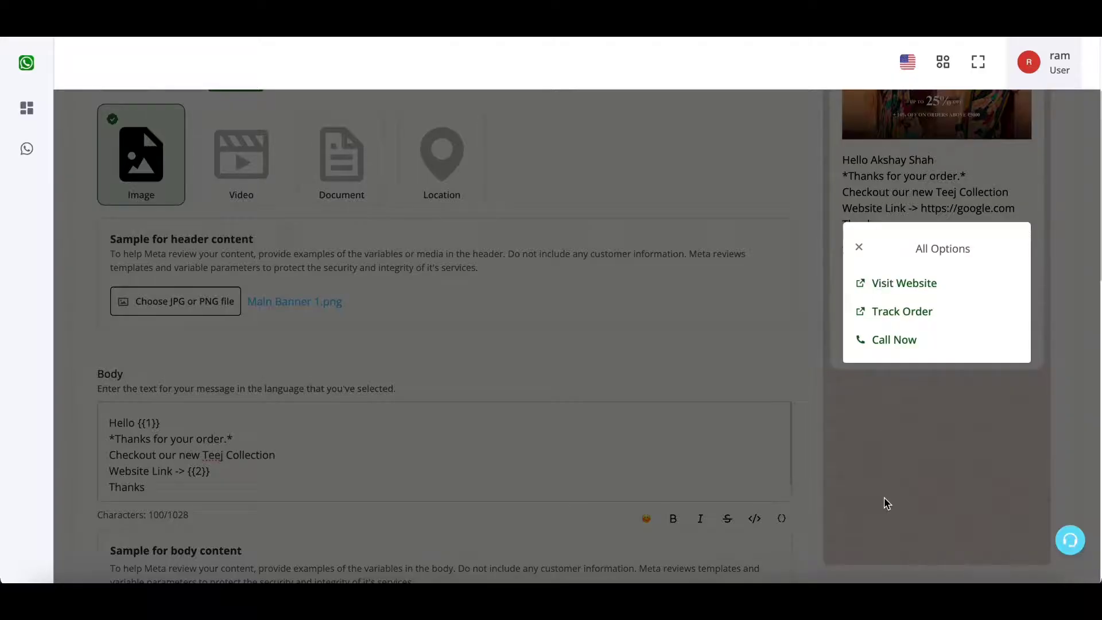
{"action": "left_click", "coordinate": [859, 247]}
Drag the Call Now button above Track Order into second place.
{"action": "scroll", "coordinate": [886, 407], "scroll_direction": "down", "scroll_amount": 10}
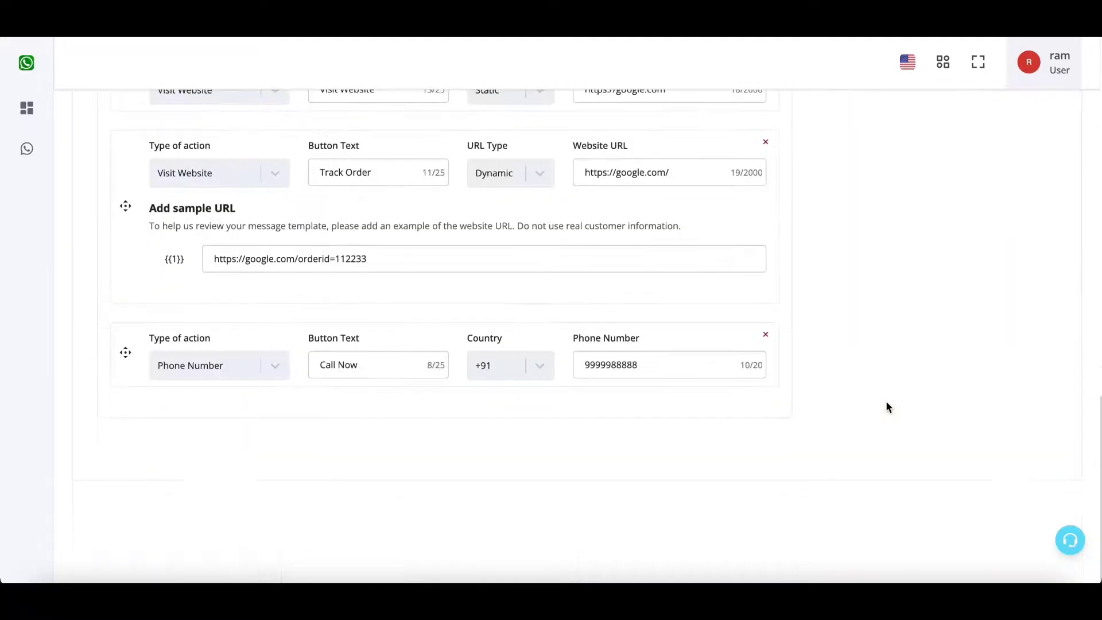
{"action": "scroll", "coordinate": [885, 400], "scroll_direction": "up", "scroll_amount": 2}
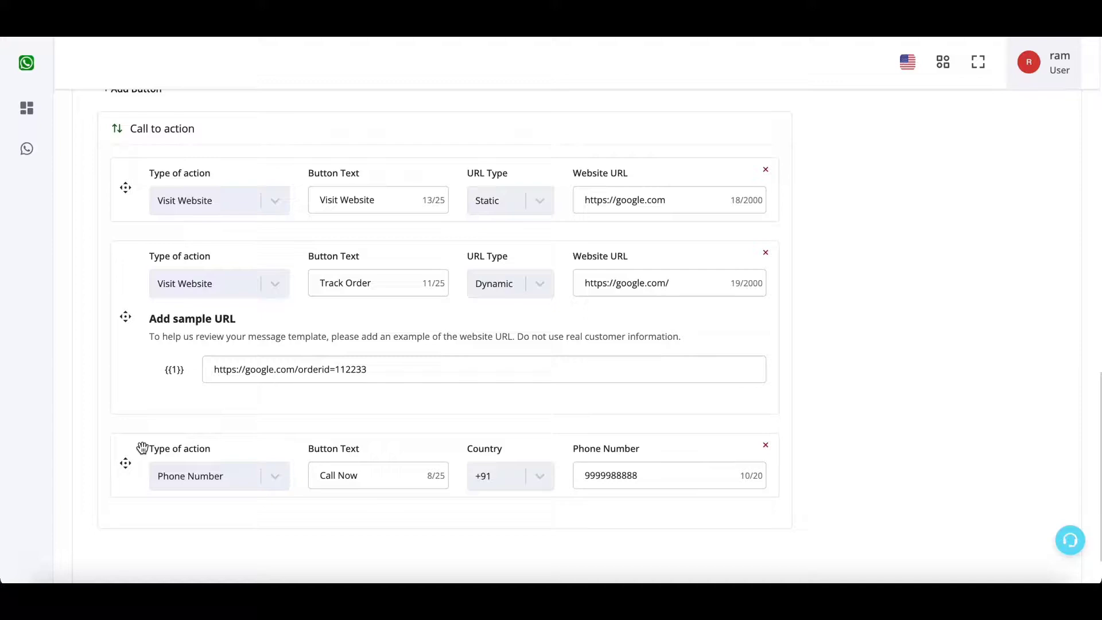
{"action": "left_click_drag", "start_coordinate": [126, 459], "coordinate": [136, 288]}
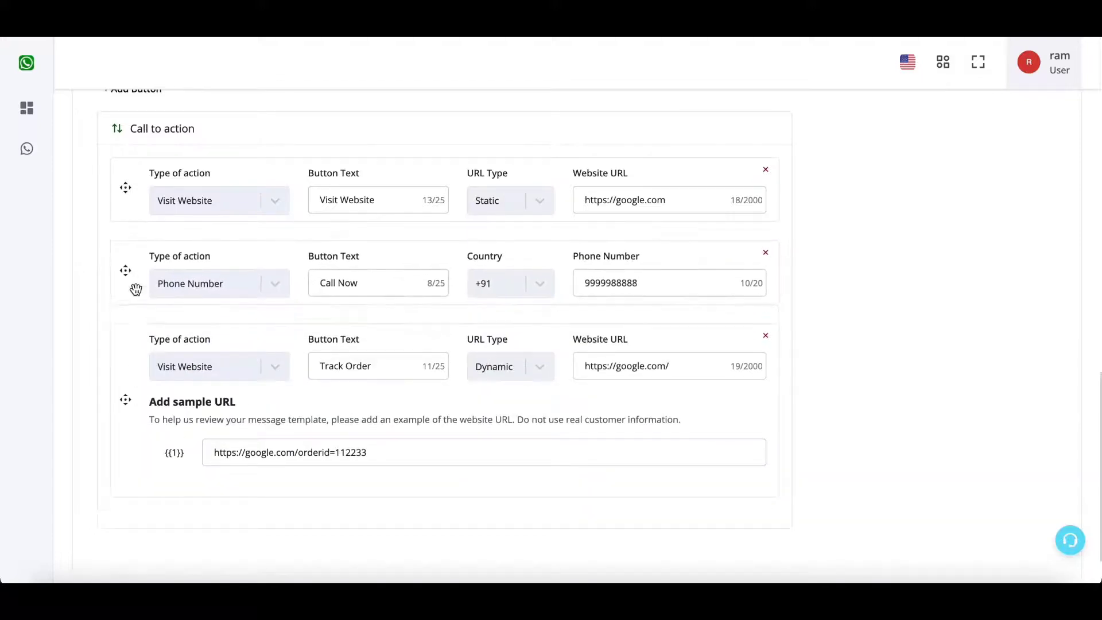
Move the Track Order button to the top of the button list.
{"action": "left_click_drag", "start_coordinate": [123, 352], "coordinate": [128, 178]}
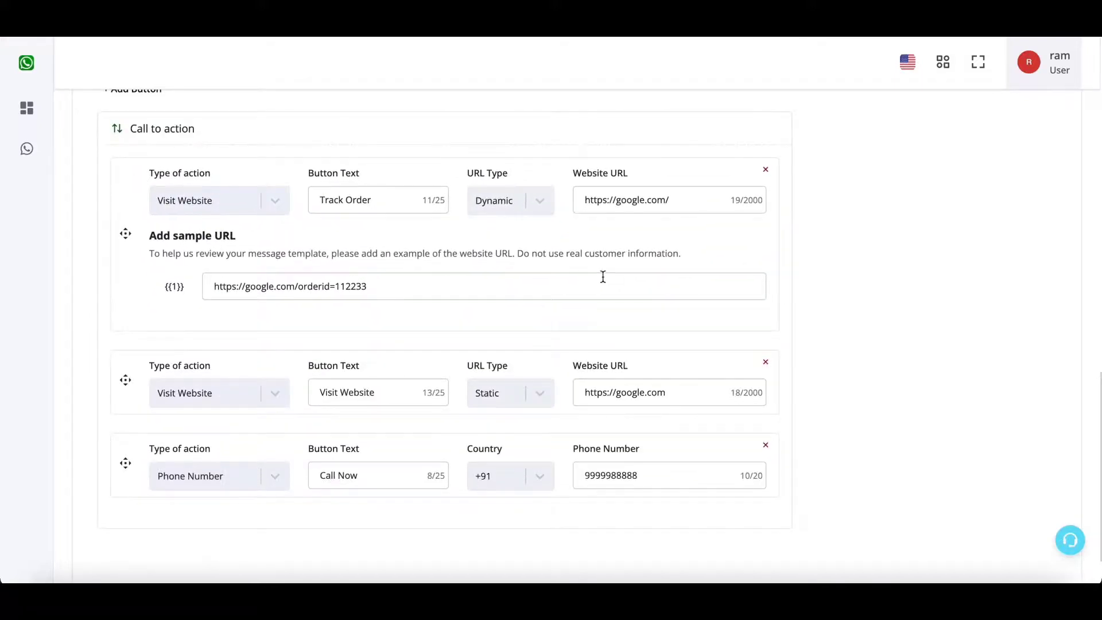
{"action": "scroll", "coordinate": [603, 277], "scroll_direction": "up", "scroll_amount": 10}
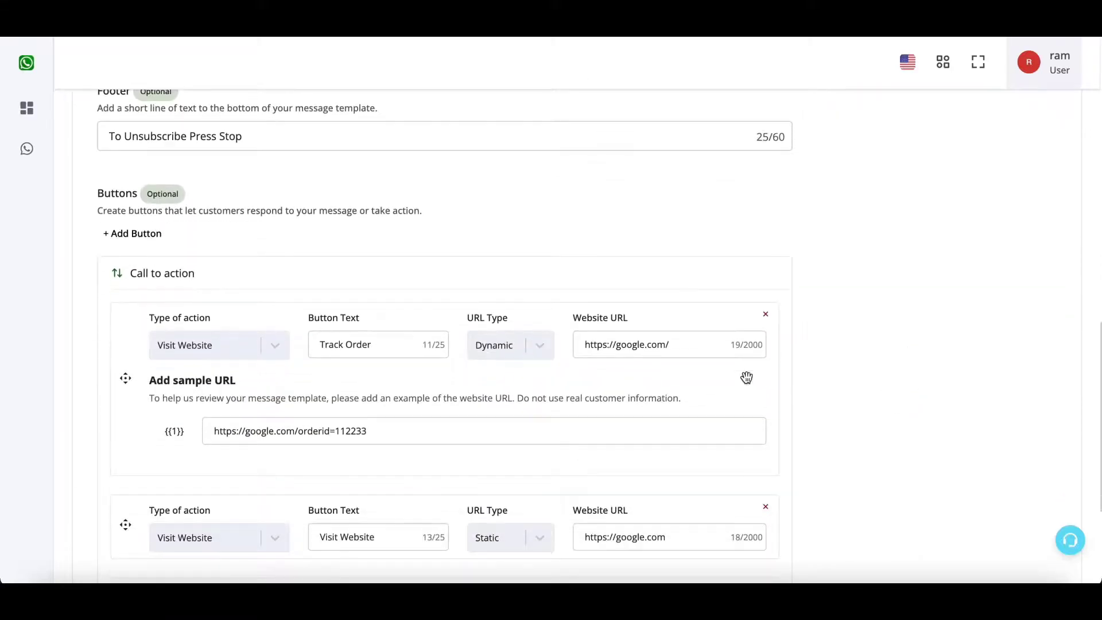
{"action": "scroll", "coordinate": [717, 373], "scroll_direction": "up", "scroll_amount": 10}
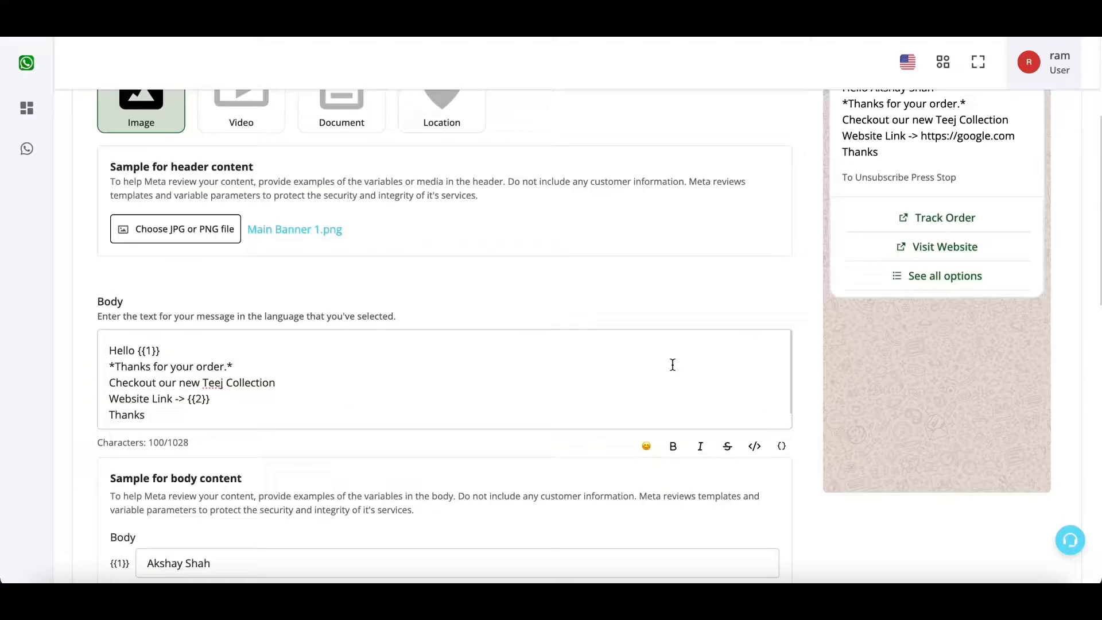
{"action": "scroll", "coordinate": [886, 286], "scroll_direction": "down", "scroll_amount": 7}
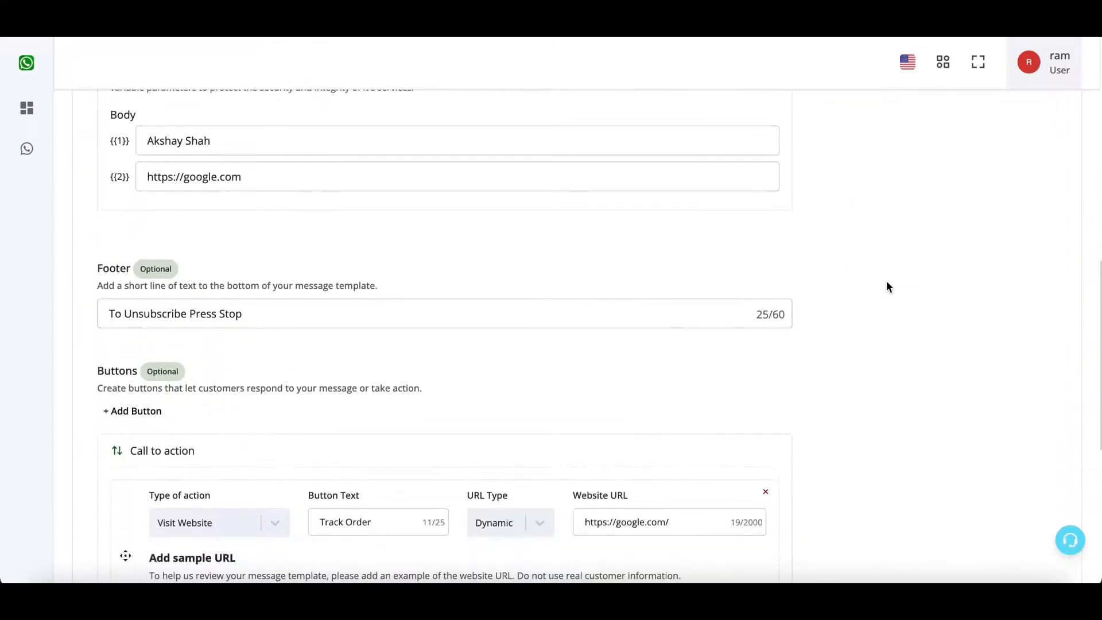
{"action": "scroll", "coordinate": [167, 412], "scroll_direction": "down", "scroll_amount": 4}
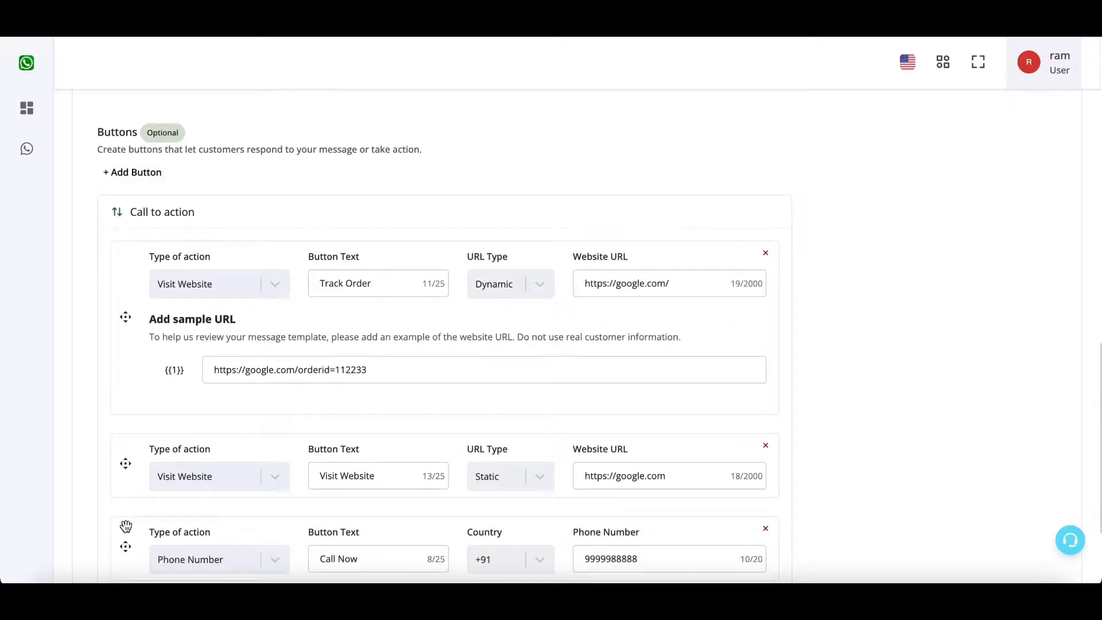
Drag Call Now above Track Order so it becomes the first button.
{"action": "left_click_drag", "start_coordinate": [125, 546], "coordinate": [231, 263]}
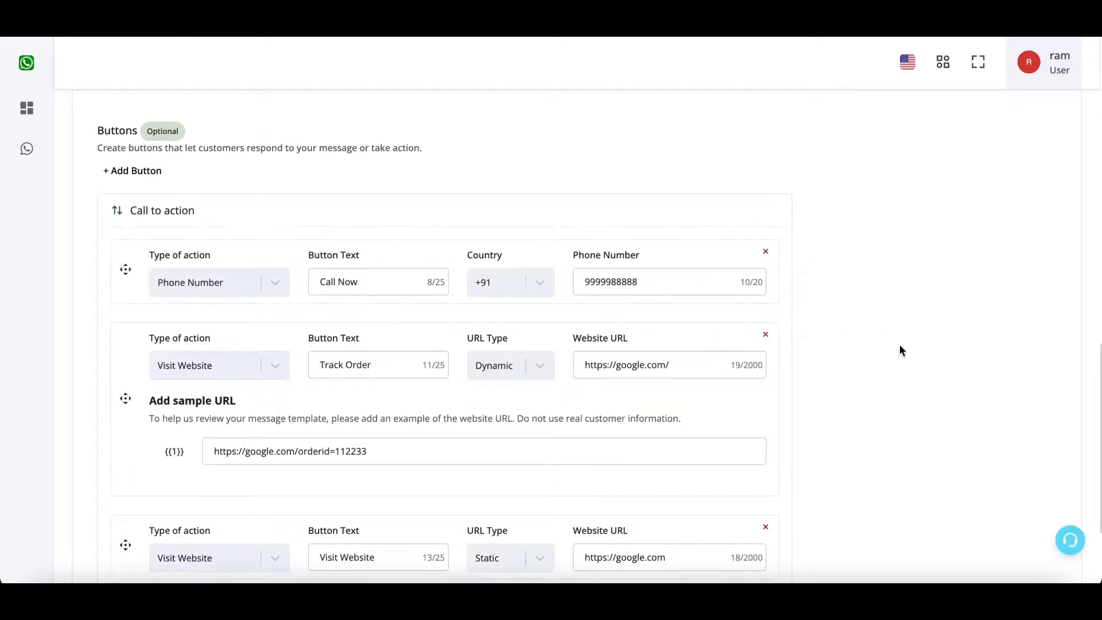
{"action": "scroll", "coordinate": [899, 344], "scroll_direction": "up", "scroll_amount": 10}
{"action": "scroll", "coordinate": [910, 341], "scroll_direction": "down", "scroll_amount": 3}
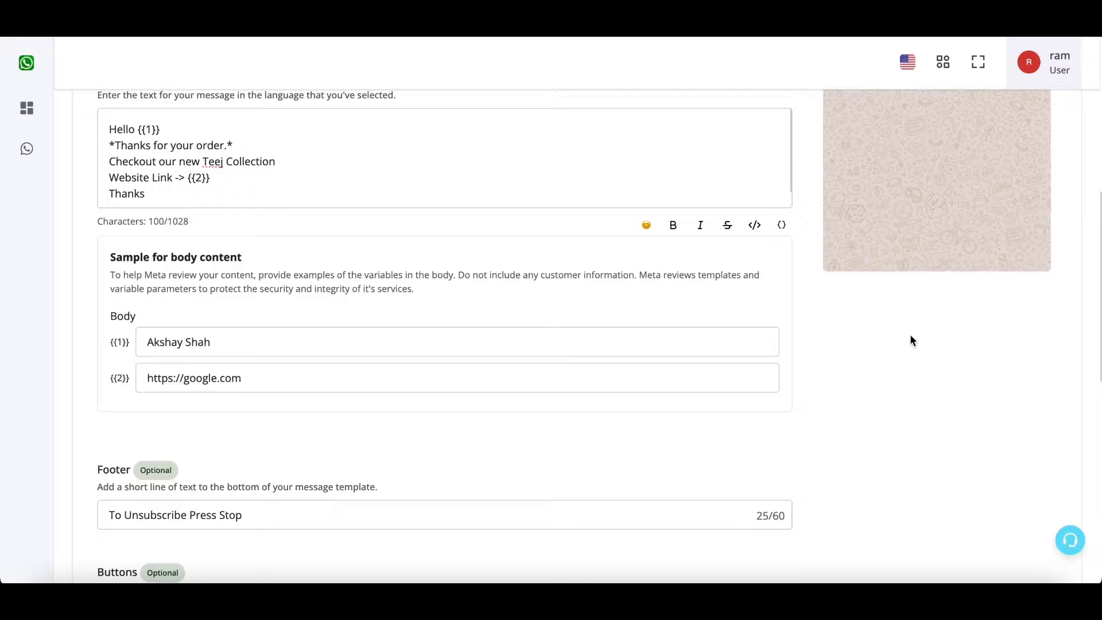
{"action": "scroll", "coordinate": [911, 341], "scroll_direction": "down", "scroll_amount": 10}
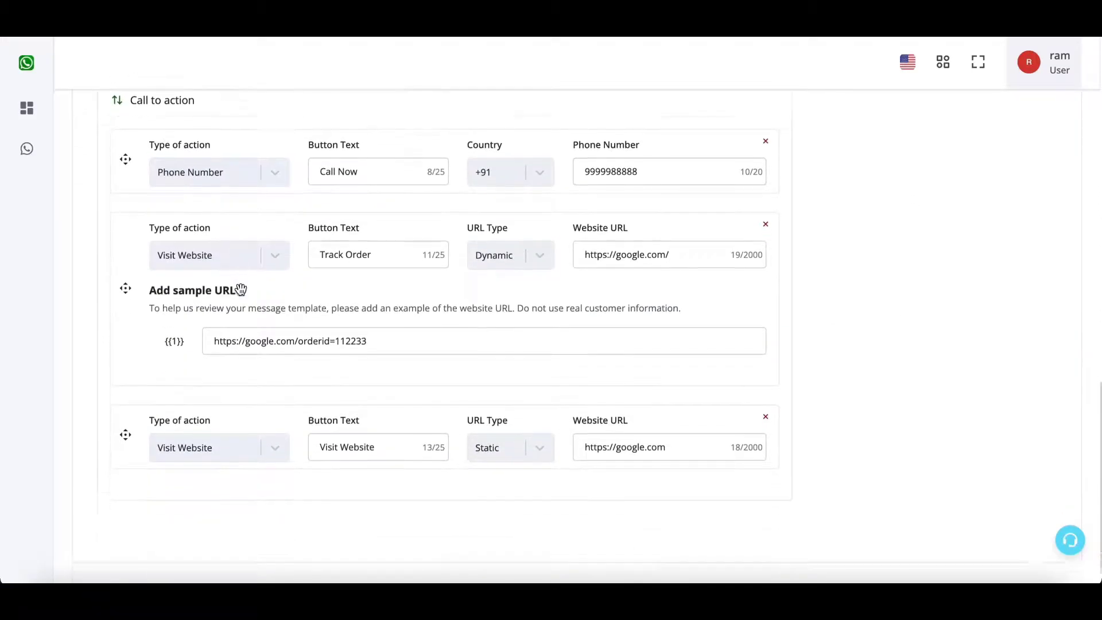
{"action": "scroll", "coordinate": [240, 289], "scroll_direction": "up", "scroll_amount": 2}
Add a custom quick reply button with the text 'Stop'.
{"action": "left_click", "coordinate": [139, 153]}
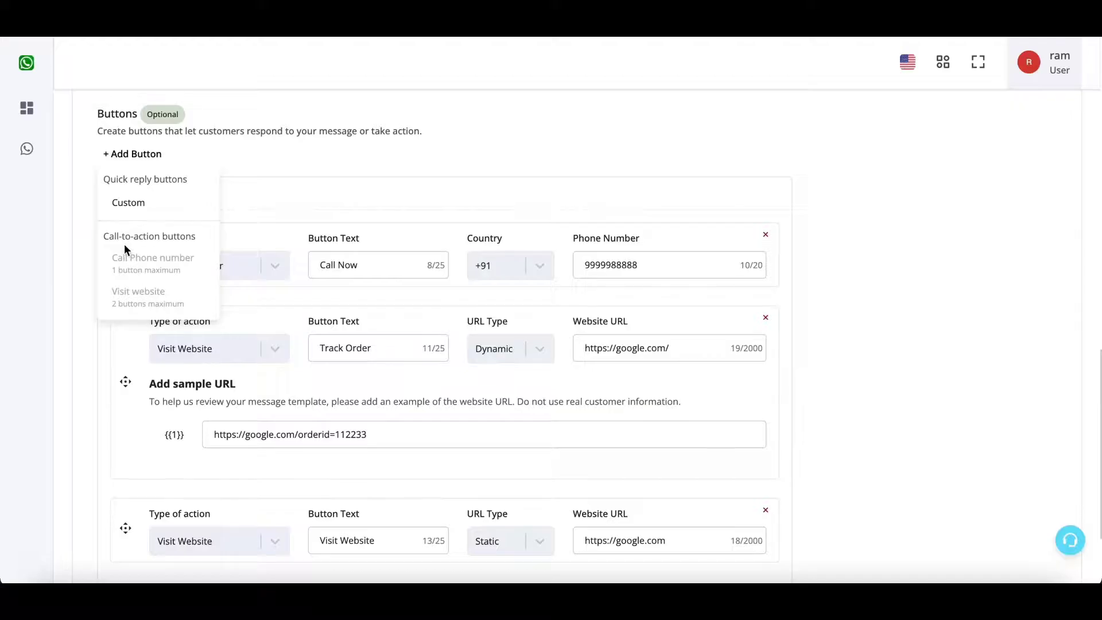
{"action": "left_click", "coordinate": [315, 202]}
{"action": "scroll", "coordinate": [315, 207], "scroll_direction": "down", "scroll_amount": 2}
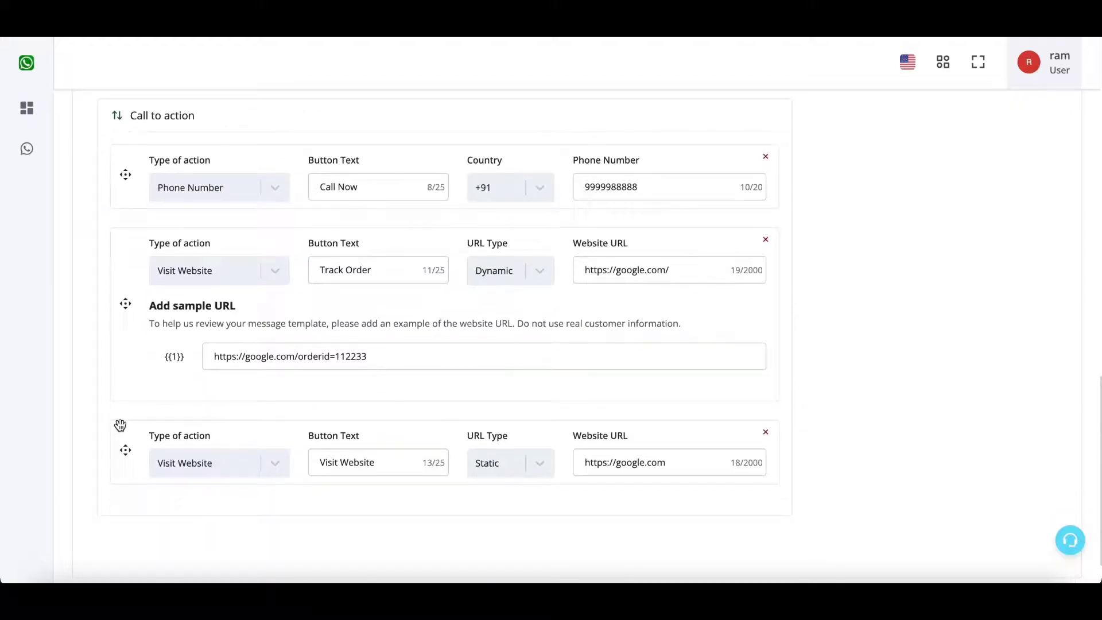
{"action": "scroll", "coordinate": [179, 269], "scroll_direction": "up", "scroll_amount": 5}
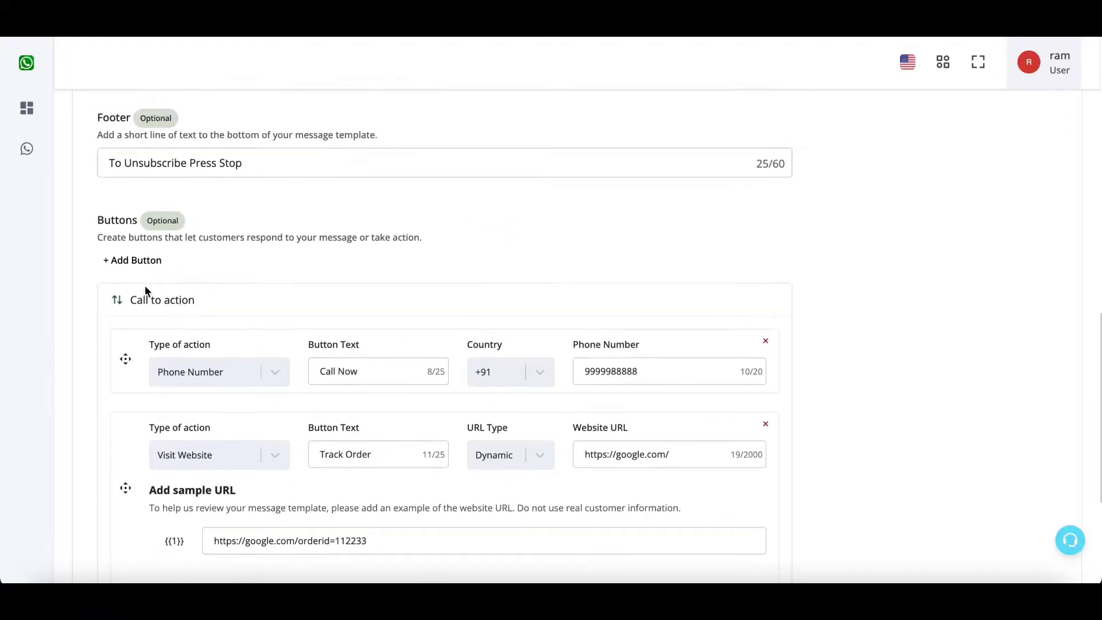
{"action": "left_click", "coordinate": [138, 261]}
{"action": "left_click", "coordinate": [160, 304]}
{"action": "scroll", "coordinate": [156, 307], "scroll_direction": "down", "scroll_amount": 4}
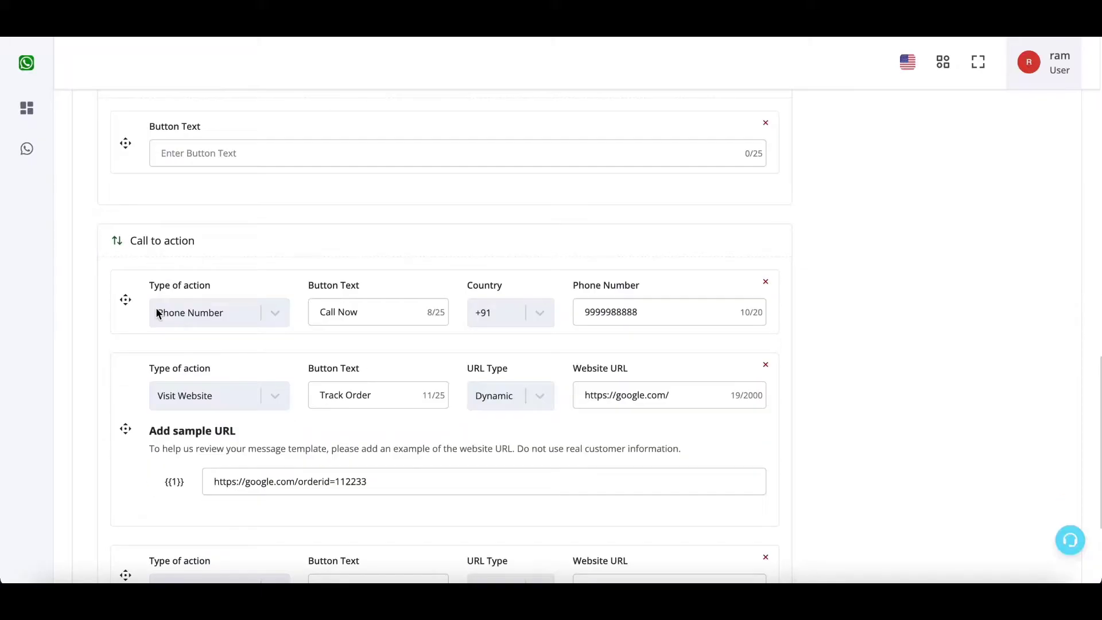
{"action": "scroll", "coordinate": [164, 288], "scroll_direction": "up", "scroll_amount": 1}
{"action": "left_click", "coordinate": [231, 219]}
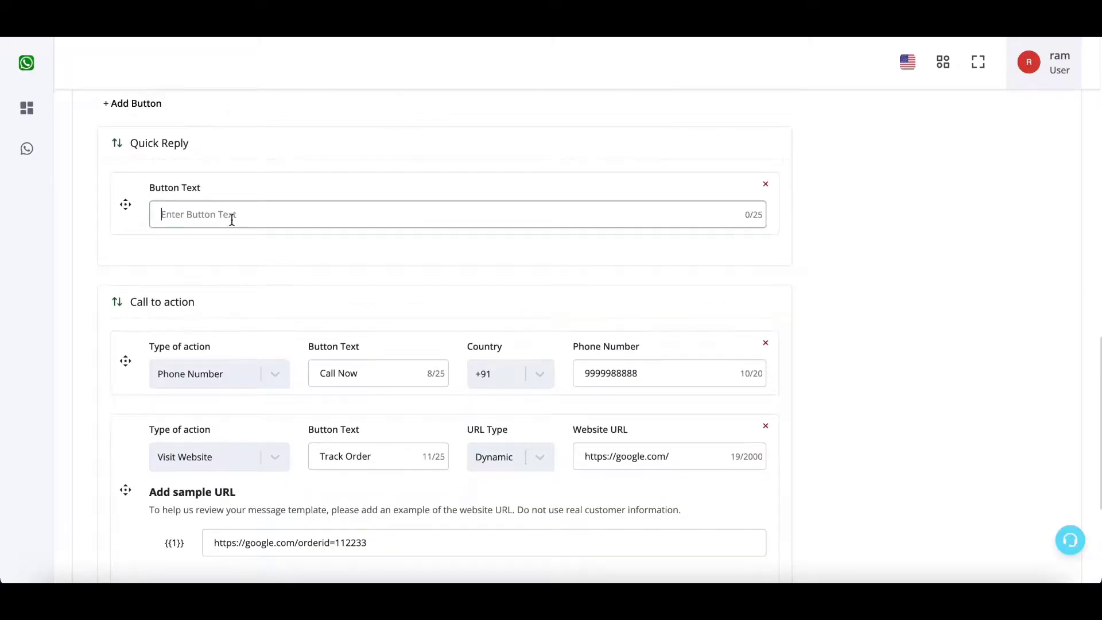
{"action": "type", "text": "Stop"}
Add a second custom quick reply button labelled 'Order Now'.
{"action": "scroll", "coordinate": [152, 148], "scroll_direction": "up", "scroll_amount": 1}
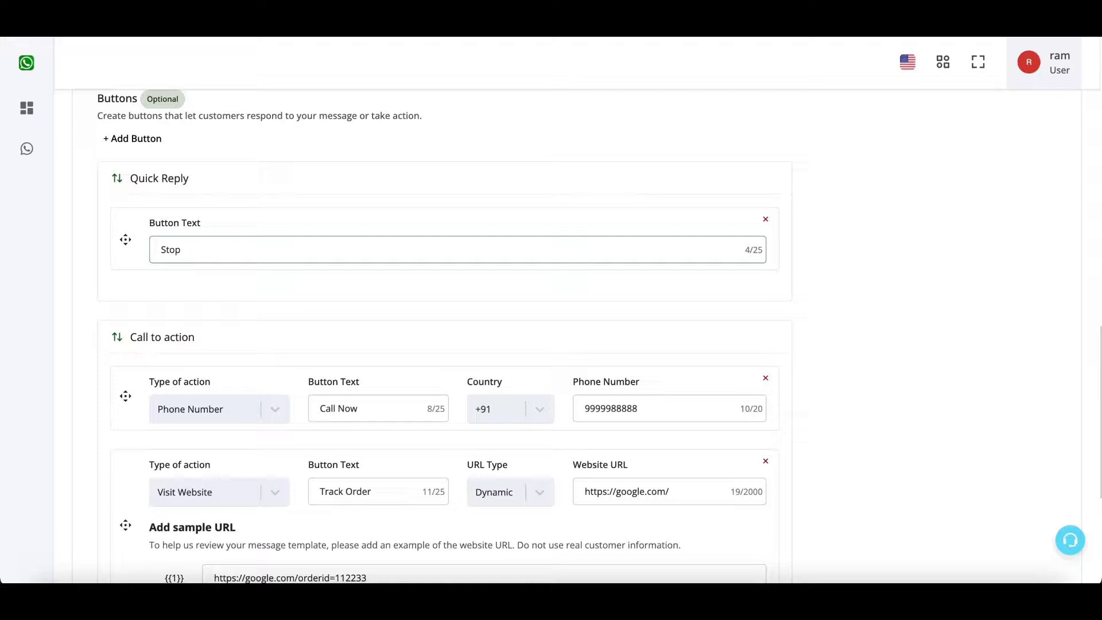
{"action": "left_click", "coordinate": [150, 139]}
{"action": "left_click", "coordinate": [128, 187]}
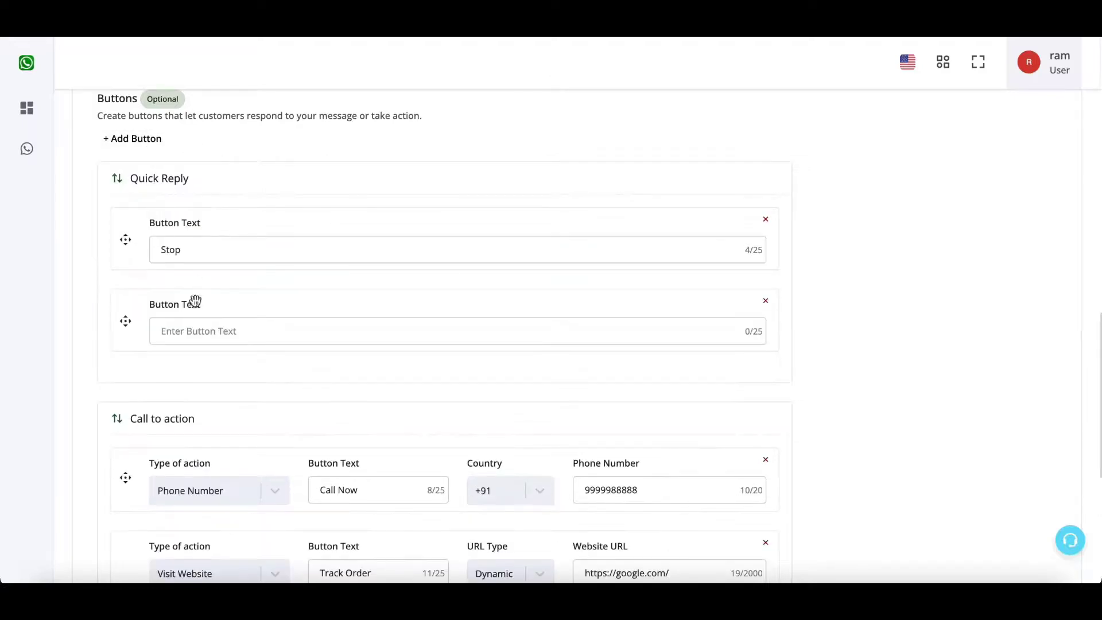
{"action": "left_click", "coordinate": [194, 333]}
{"action": "type", "text": "Order Now"}
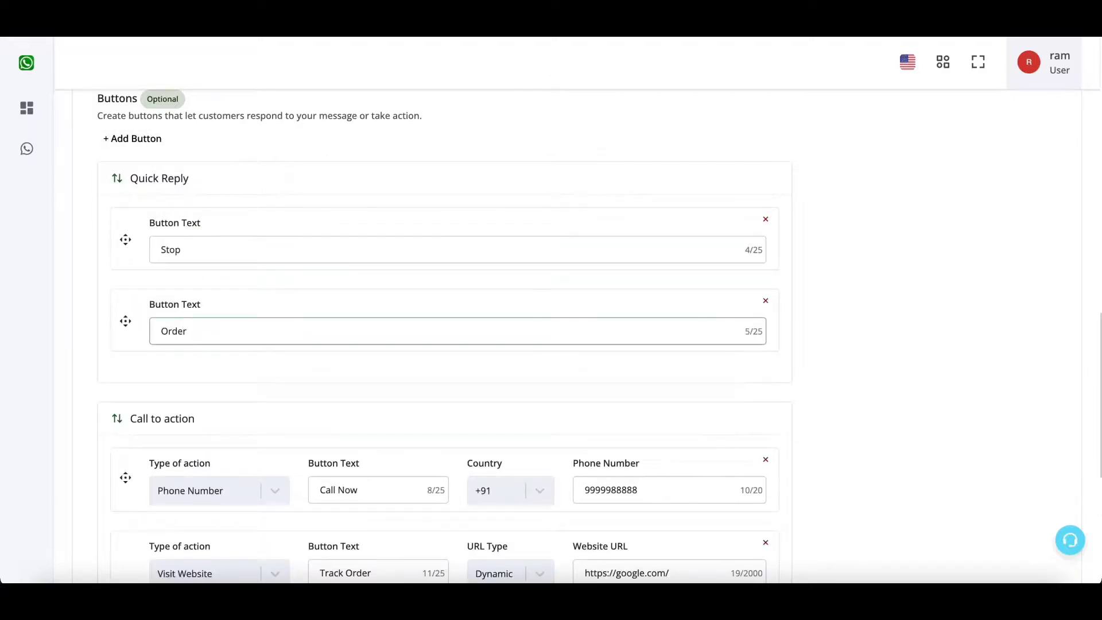
Add a third custom quick reply button labelled 'Call Me'.
{"action": "left_click", "coordinate": [148, 138]}
{"action": "left_click", "coordinate": [173, 188]}
{"action": "left_click", "coordinate": [210, 413]}
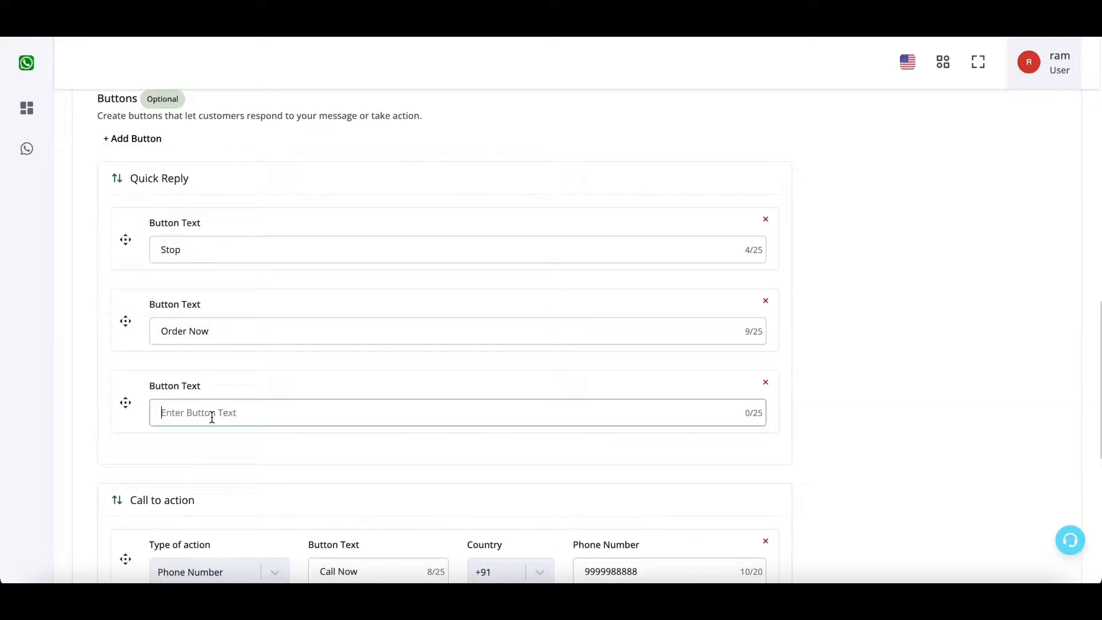
{"action": "type", "text": "Call Me"}
{"action": "left_click", "coordinate": [828, 417]}
{"action": "scroll", "coordinate": [828, 417], "scroll_direction": "up", "scroll_amount": 10}
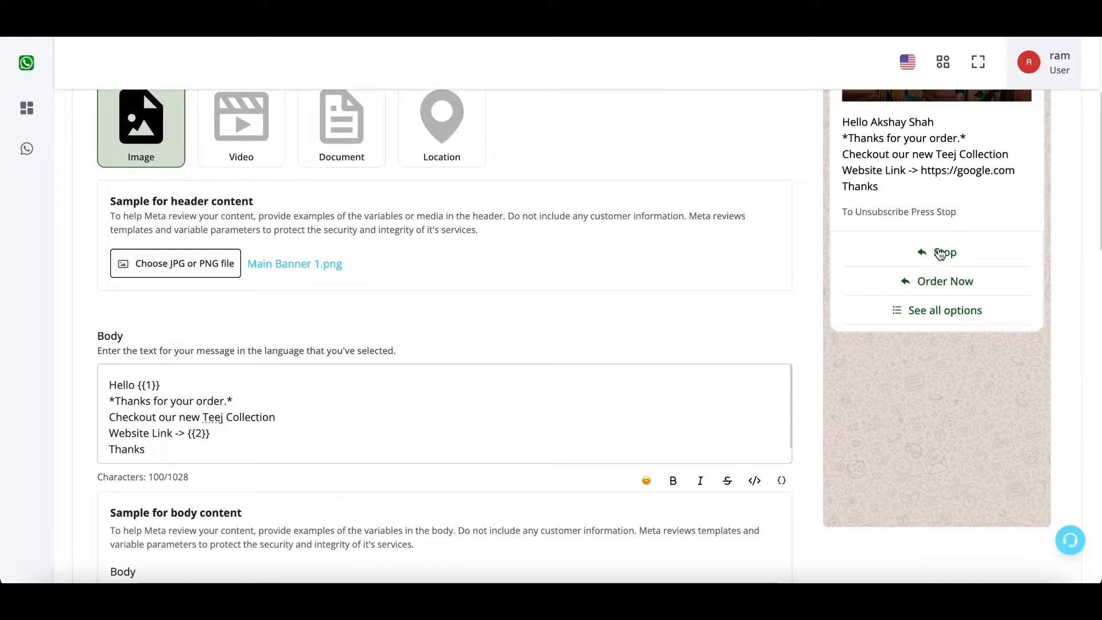
{"action": "left_click", "coordinate": [930, 317]}
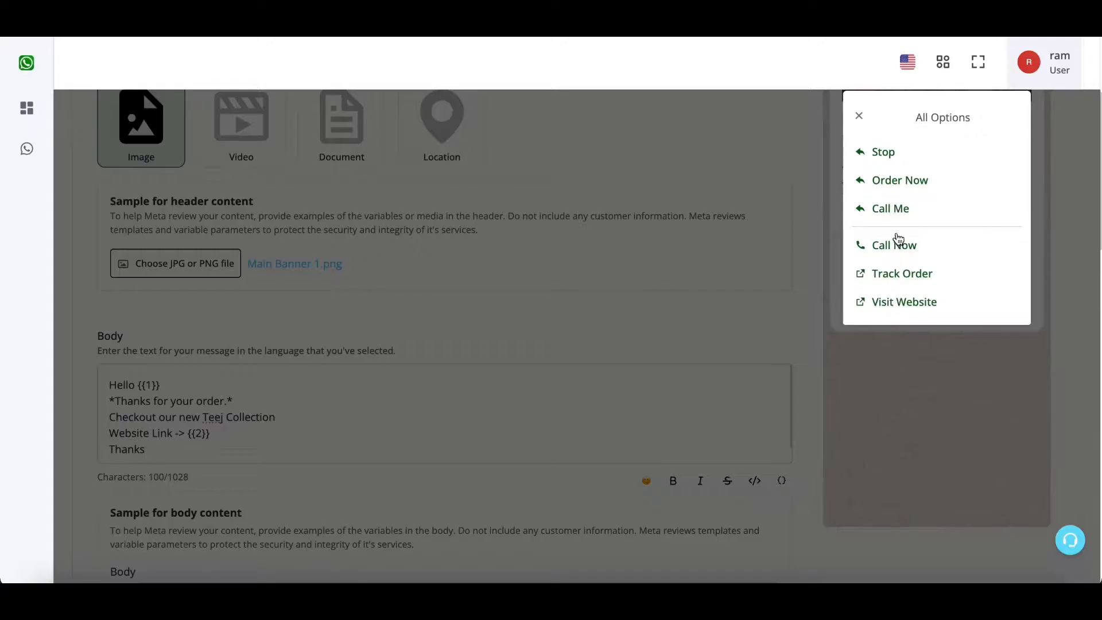
{"action": "left_click", "coordinate": [860, 116]}
{"action": "scroll", "coordinate": [901, 343], "scroll_direction": "down", "scroll_amount": 10}
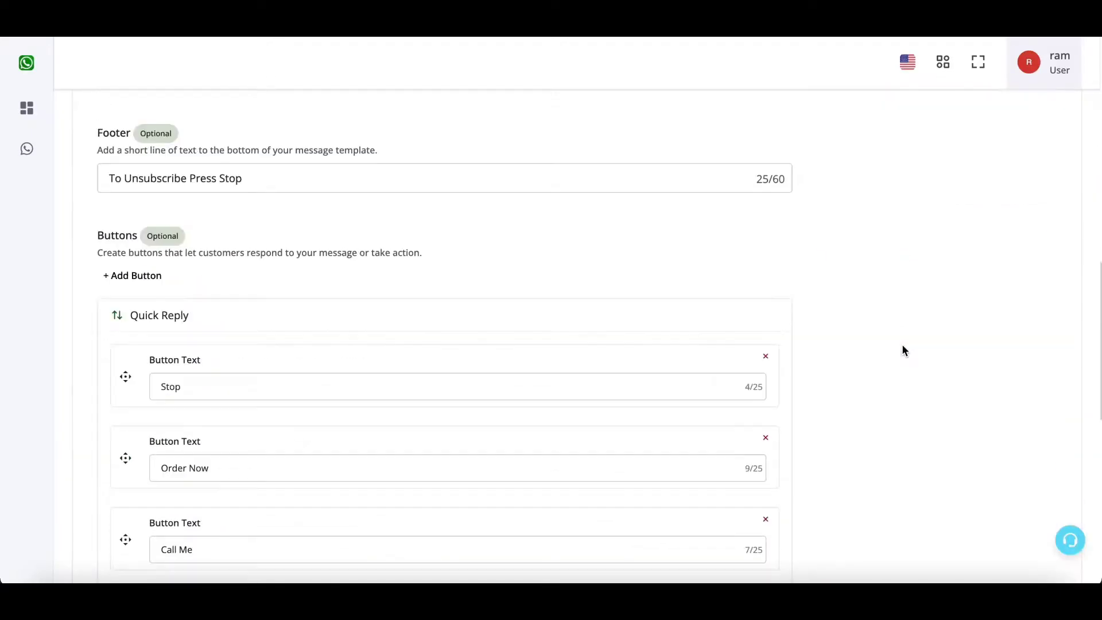
{"action": "scroll", "coordinate": [371, 397], "scroll_direction": "down", "scroll_amount": 3}
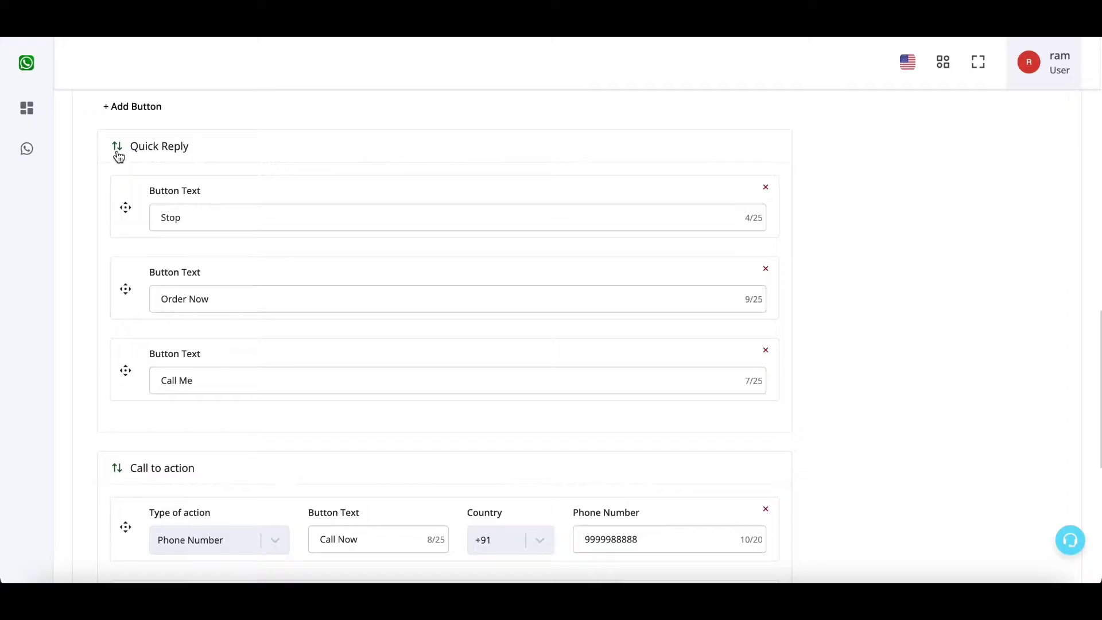
Move the call-to-action button group above the quick reply group.
{"action": "left_click", "coordinate": [119, 151]}
{"action": "left_click", "coordinate": [117, 466]}
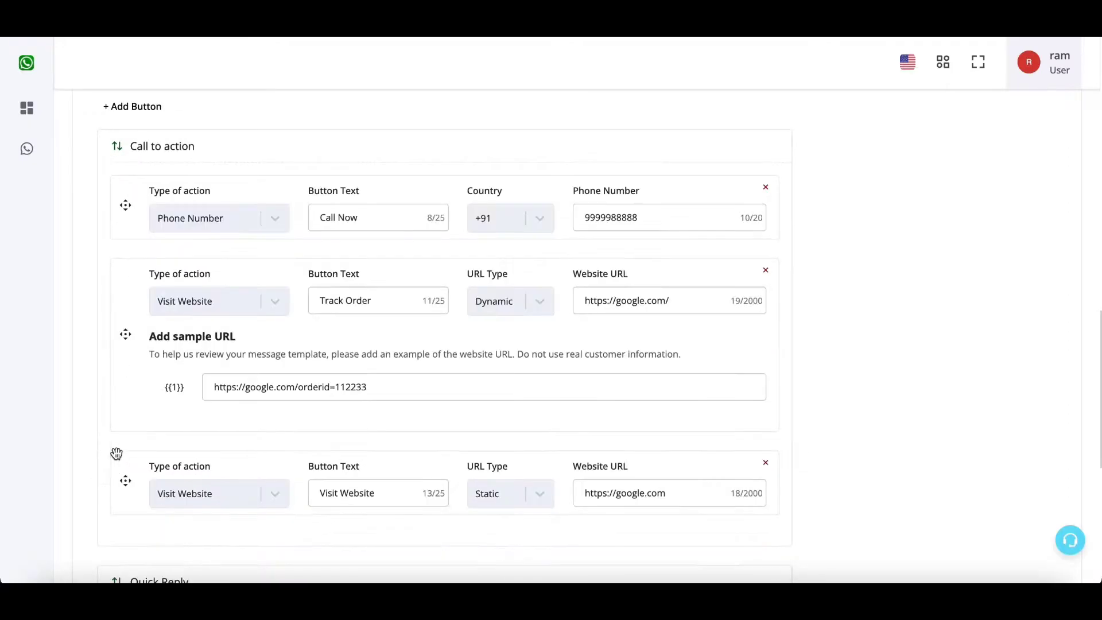
{"action": "scroll", "coordinate": [180, 304], "scroll_direction": "down", "scroll_amount": 4}
{"action": "scroll", "coordinate": [178, 348], "scroll_direction": "up", "scroll_amount": 3}
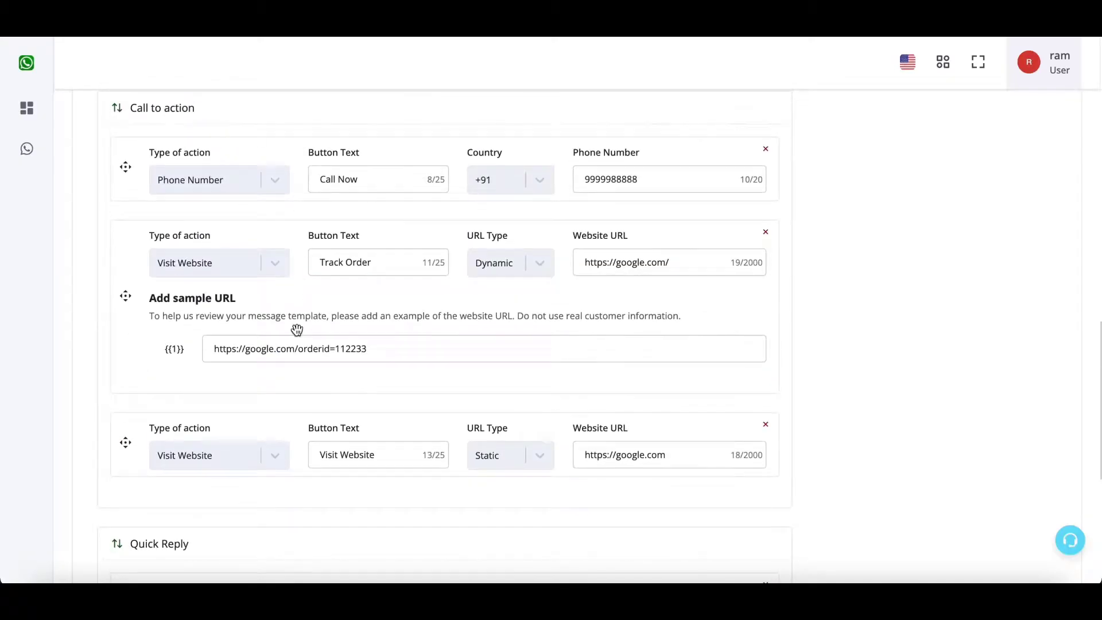
{"action": "scroll", "coordinate": [211, 191], "scroll_direction": "down", "scroll_amount": 4}
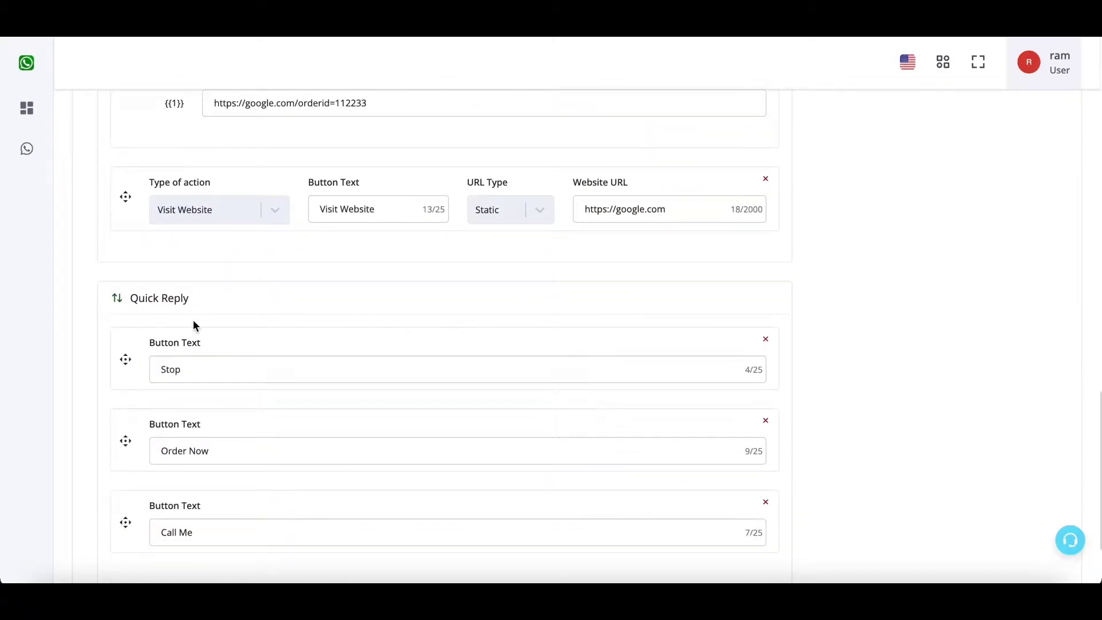
{"action": "scroll", "coordinate": [189, 329], "scroll_direction": "up", "scroll_amount": 1}
{"action": "left_click_drag", "start_coordinate": [117, 365], "coordinate": [117, 361]}
{"action": "scroll", "coordinate": [115, 374], "scroll_direction": "down", "scroll_amount": 5}
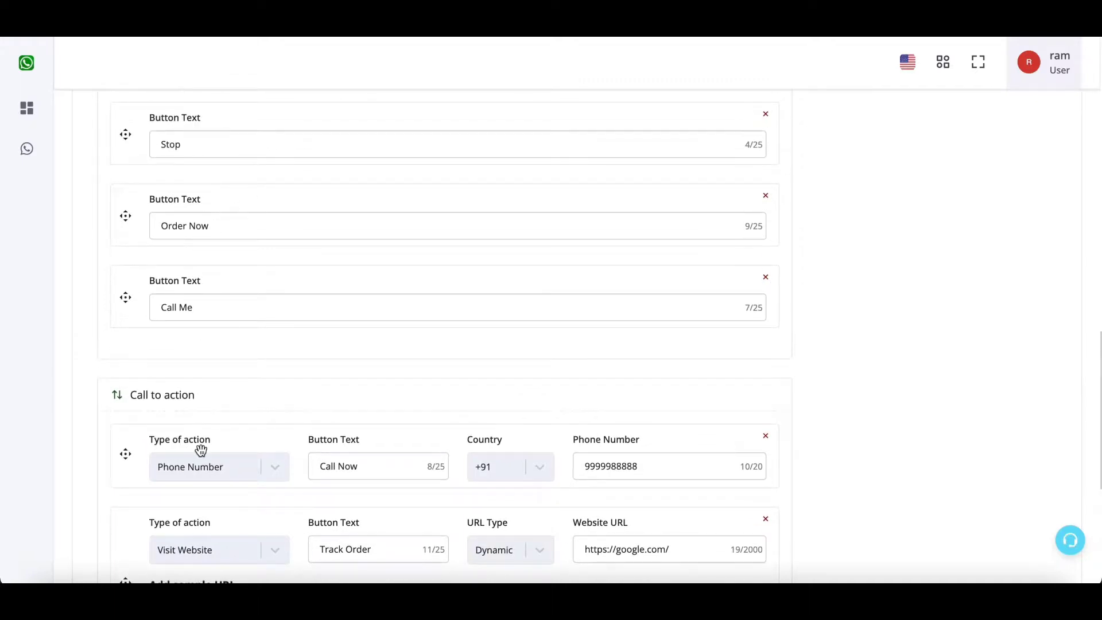
{"action": "scroll", "coordinate": [200, 451], "scroll_direction": "up", "scroll_amount": 2}
Drag Call Me and Order Now to the top of the quick replies and delete both.
{"action": "left_click_drag", "start_coordinate": [214, 367], "coordinate": [204, 213]}
{"action": "left_click", "coordinate": [200, 376]}
{"action": "left_click_drag", "start_coordinate": [200, 374], "coordinate": [218, 278]}
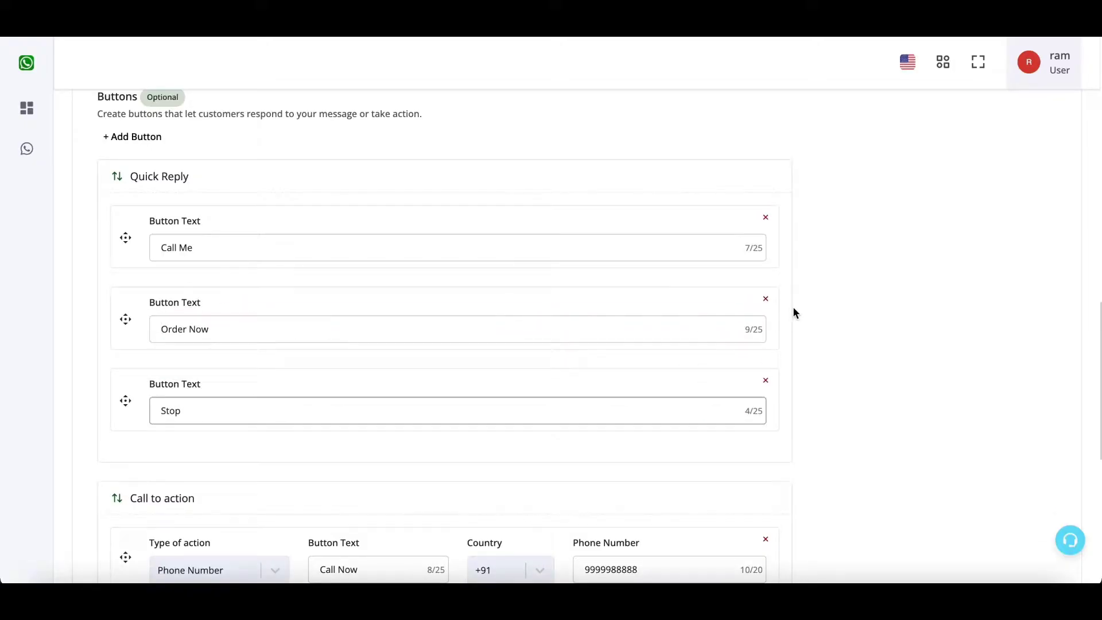
{"action": "left_click", "coordinate": [765, 218]}
{"action": "left_click", "coordinate": [766, 218]}
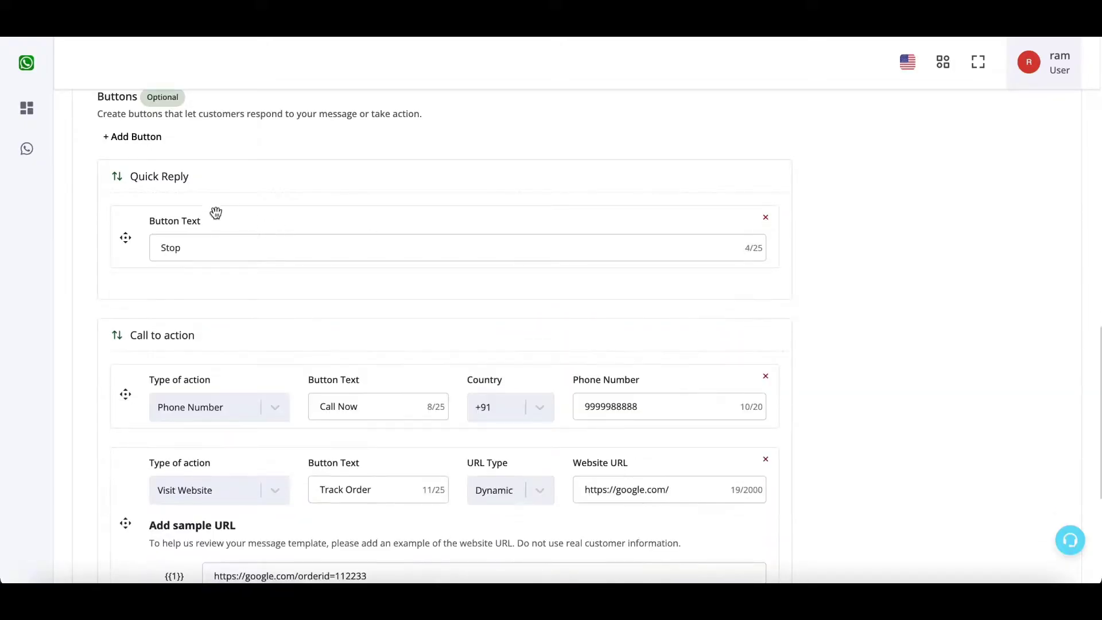
Check in See all options that only Stop remains beside Call Now, Track Order and Visit Website.
{"action": "scroll", "coordinate": [876, 346], "scroll_direction": "up", "scroll_amount": 15}
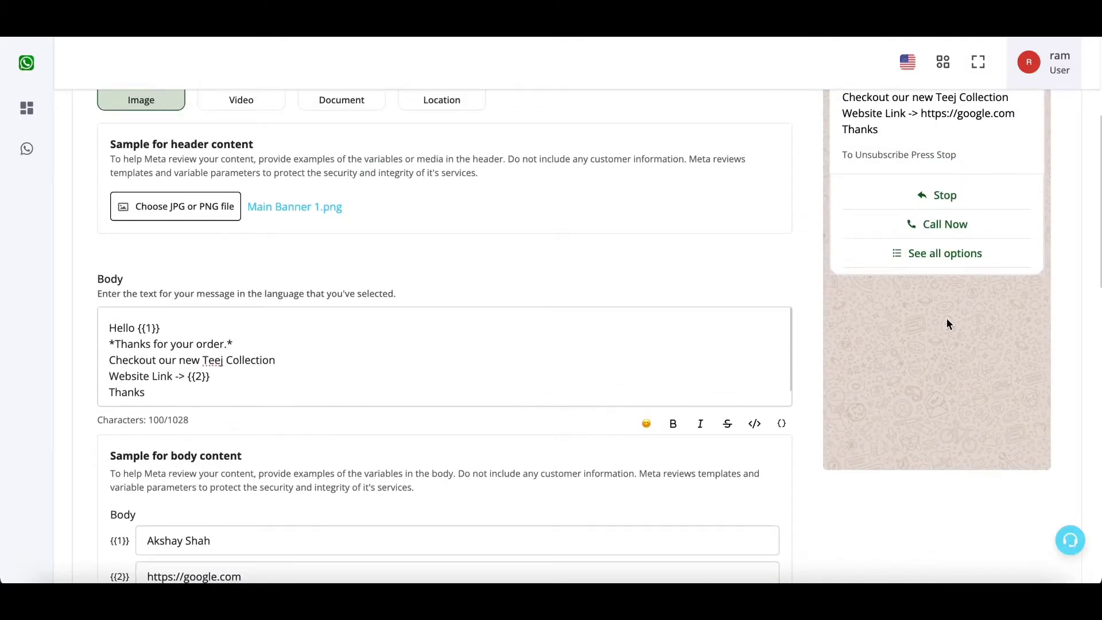
{"action": "scroll", "coordinate": [949, 344], "scroll_direction": "down", "scroll_amount": 12}
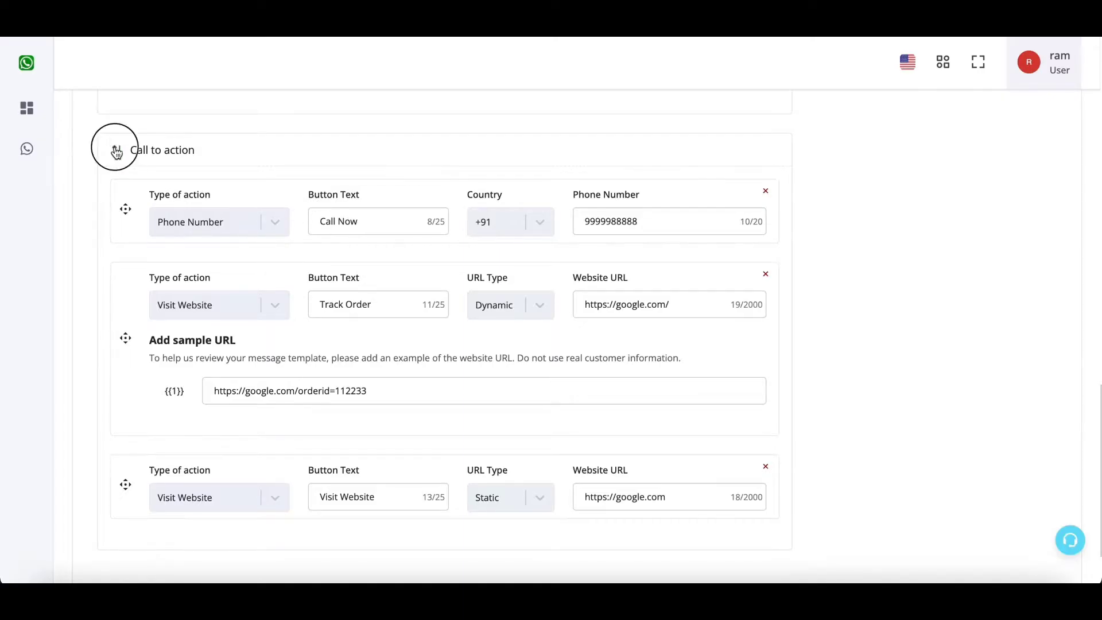
{"action": "scroll", "coordinate": [845, 300], "scroll_direction": "down", "scroll_amount": 4}
{"action": "scroll", "coordinate": [845, 310], "scroll_direction": "up", "scroll_amount": 15}
{"action": "scroll", "coordinate": [845, 305], "scroll_direction": "up", "scroll_amount": 1}
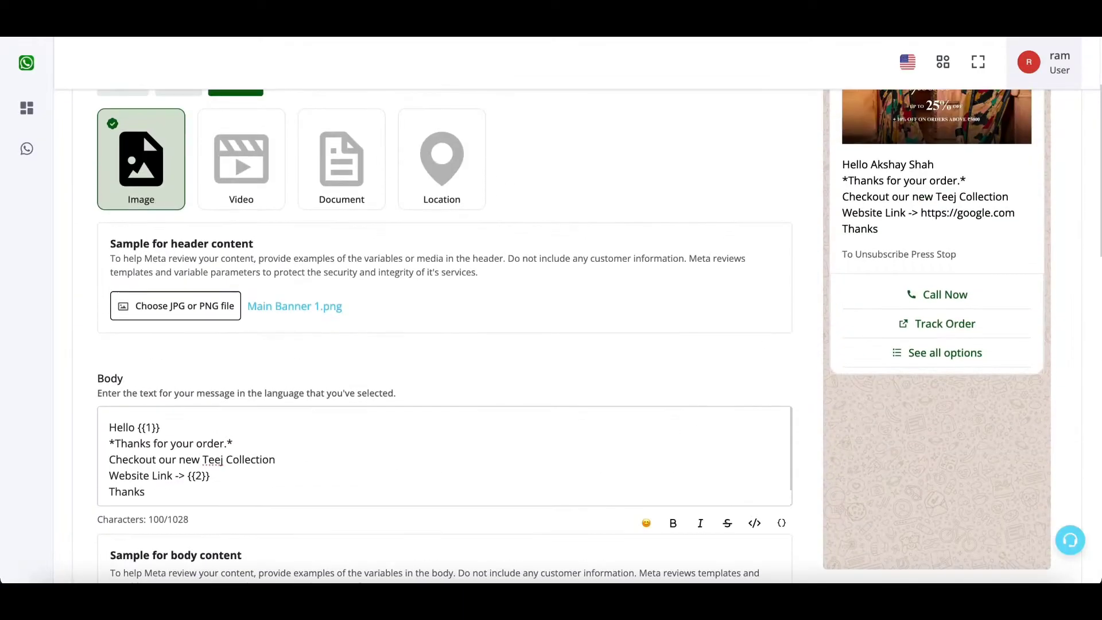
{"action": "left_click", "coordinate": [950, 351]}
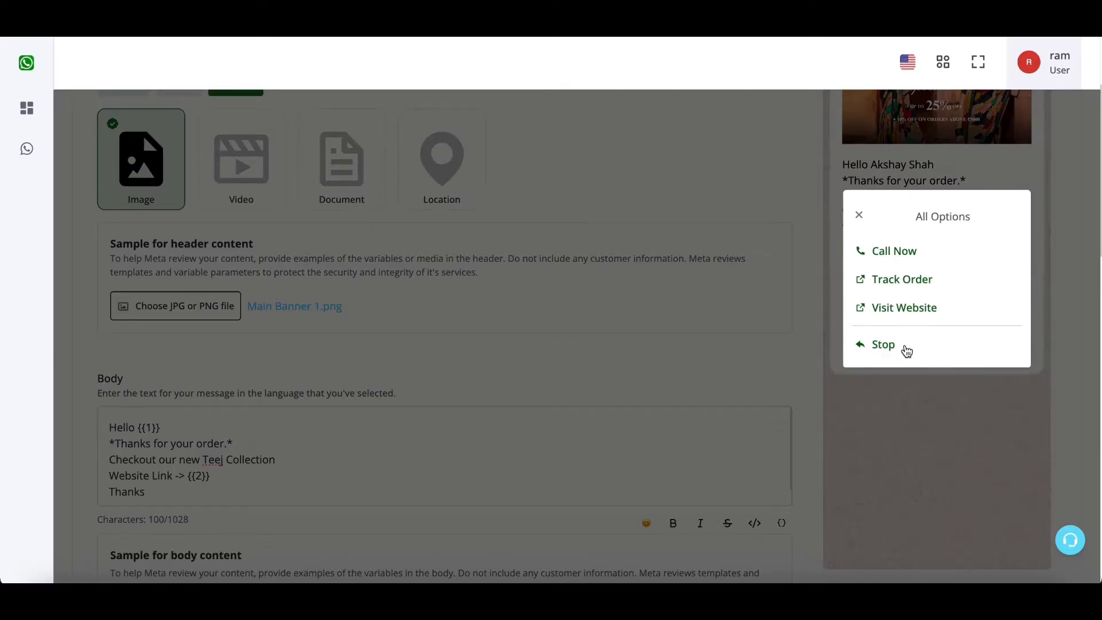
{"action": "left_click", "coordinate": [858, 213]}
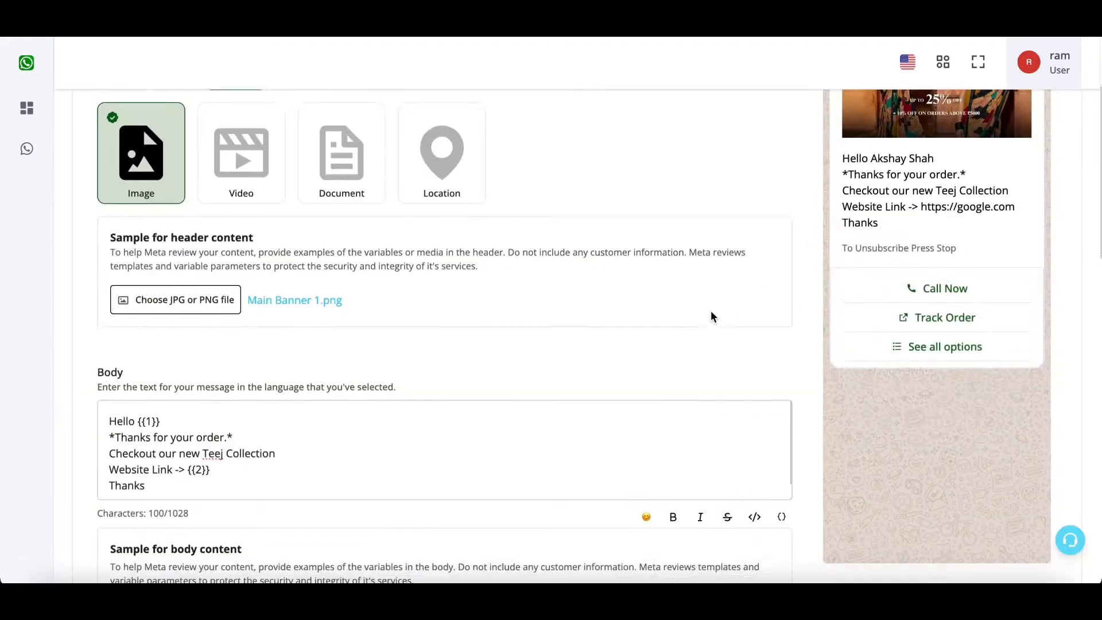
{"action": "scroll", "coordinate": [710, 311], "scroll_direction": "down", "scroll_amount": 10}
{"action": "scroll", "coordinate": [425, 297], "scroll_direction": "down", "scroll_amount": 2}
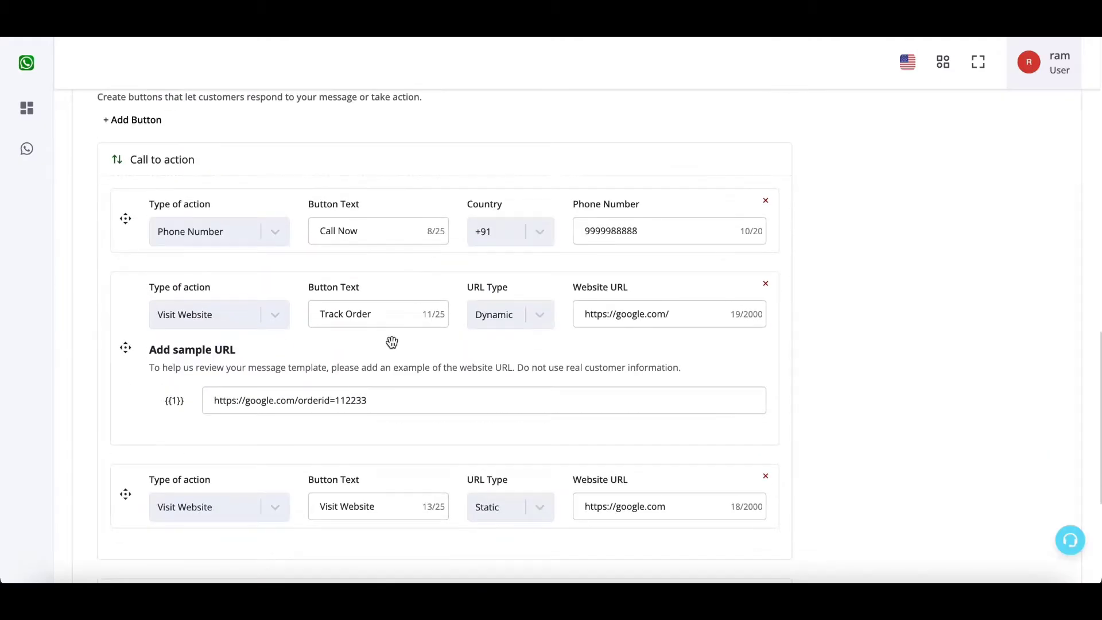
{"action": "scroll", "coordinate": [334, 355], "scroll_direction": "down", "scroll_amount": 5}
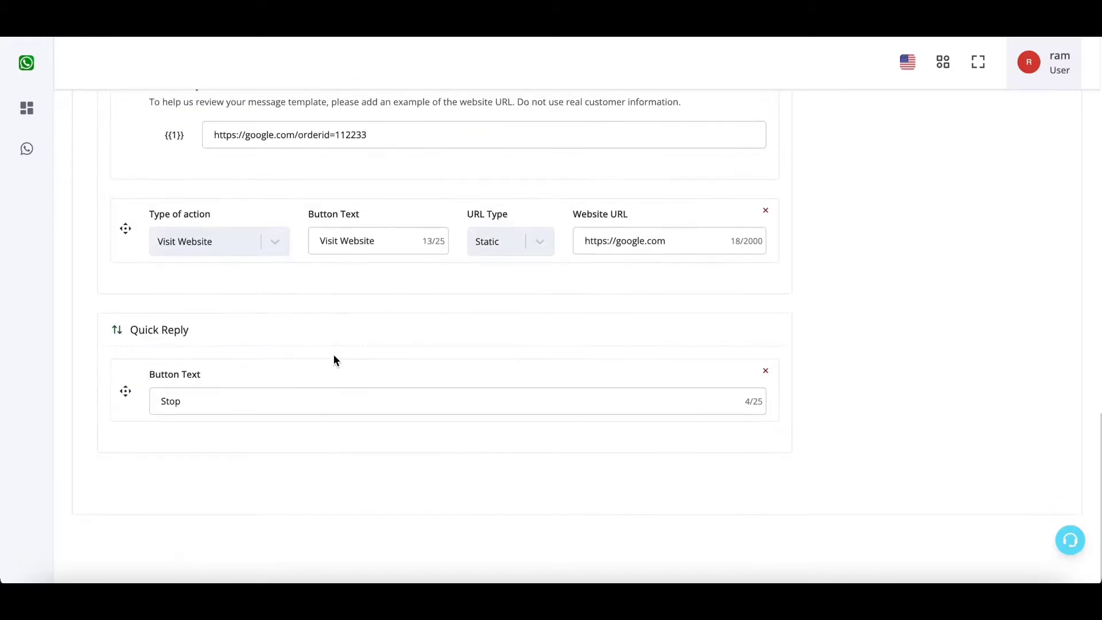
{"action": "scroll", "coordinate": [334, 355], "scroll_direction": "up", "scroll_amount": 15}
Submit the new_order_alert template for review so it appears as Pending.
{"action": "scroll", "coordinate": [334, 358], "scroll_direction": "down", "scroll_amount": 1}
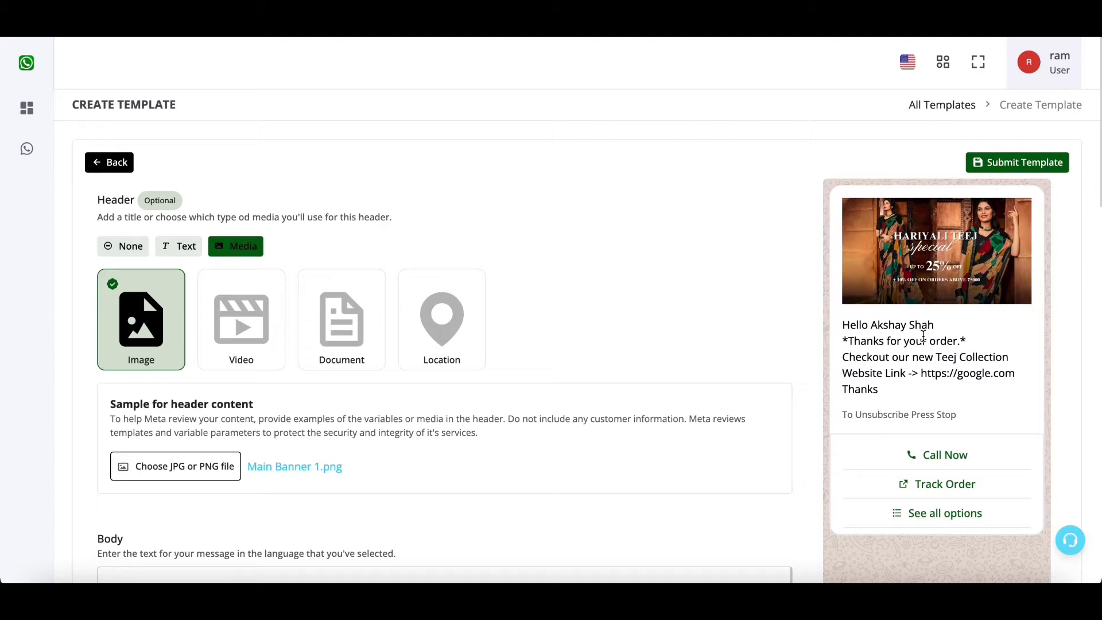
{"action": "left_click", "coordinate": [1027, 163]}
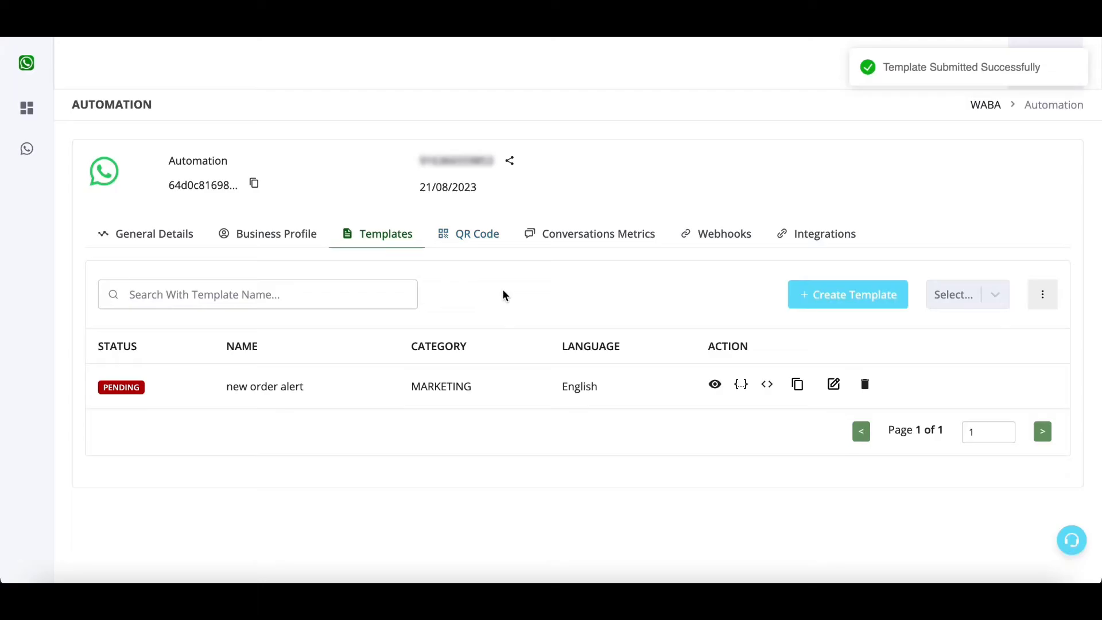
Refresh the Templates list to show new order alert as Approved, and preview it.
{"action": "left_click", "coordinate": [473, 229]}
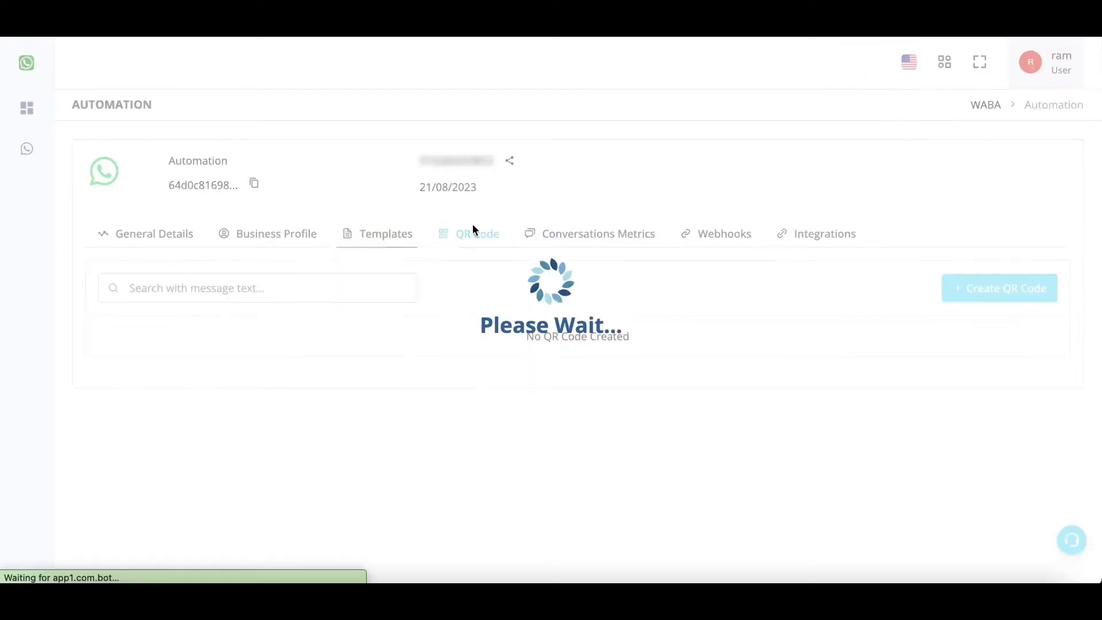
{"action": "left_click", "coordinate": [382, 239]}
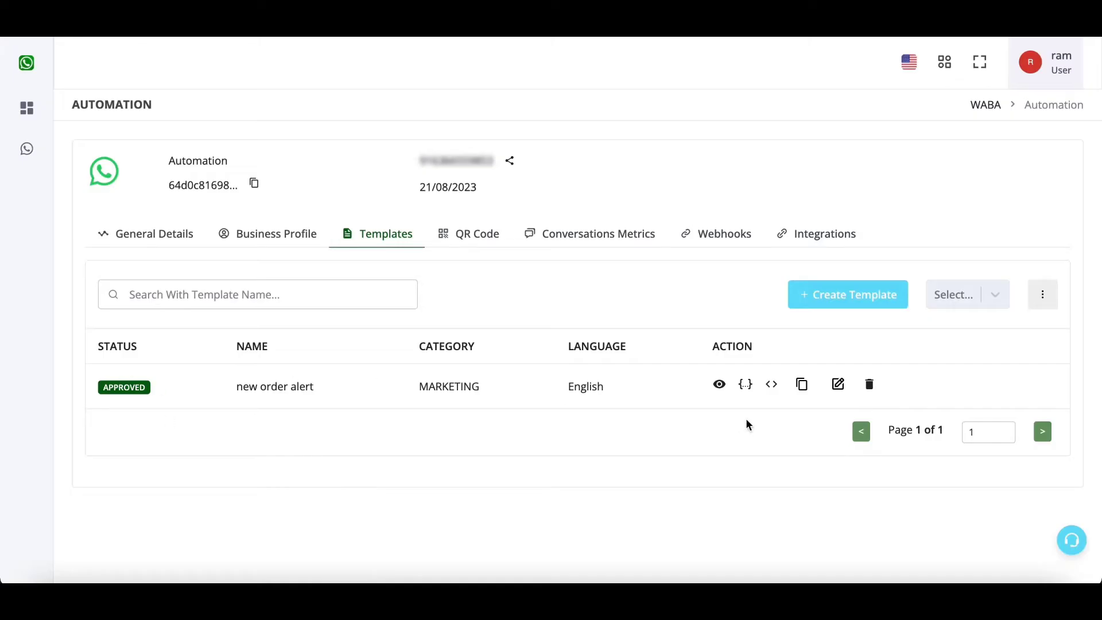
{"action": "left_click", "coordinate": [718, 384]}
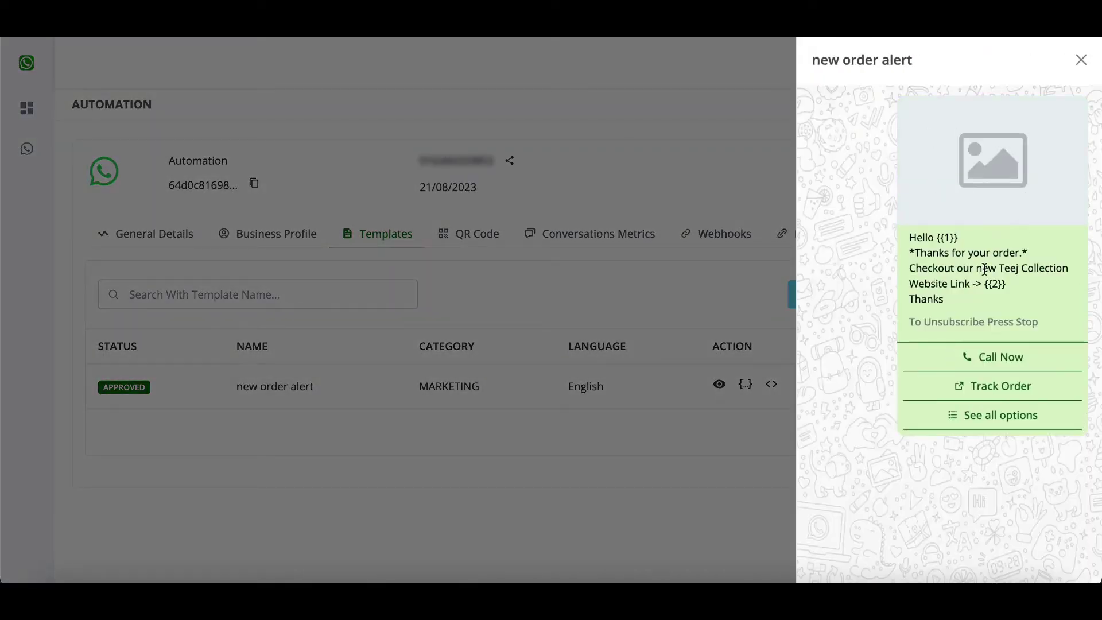
{"action": "left_click", "coordinate": [691, 464]}
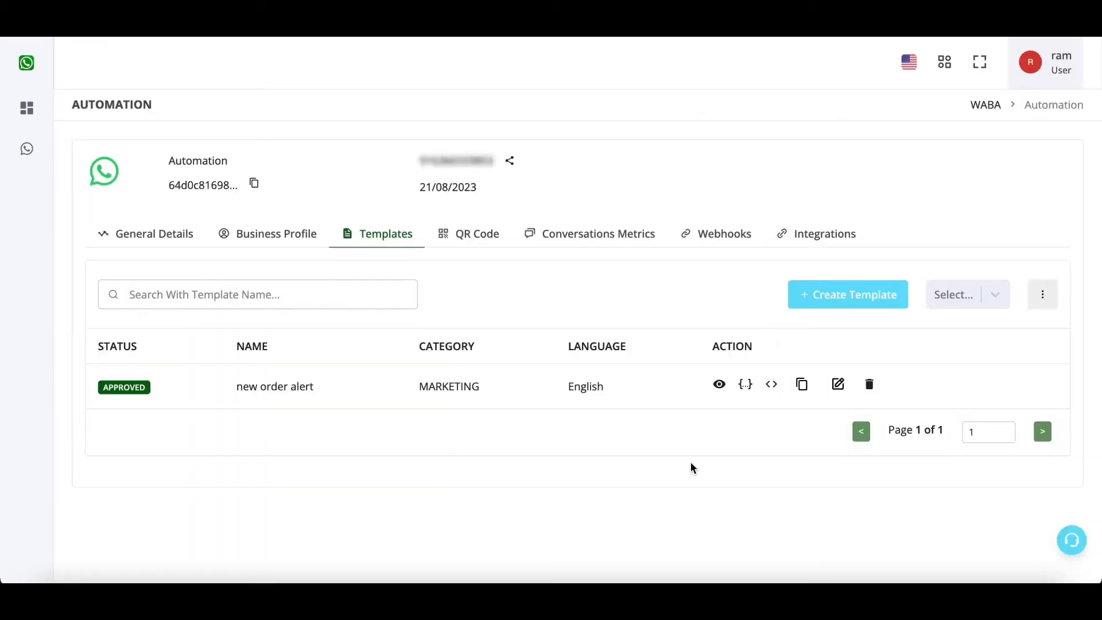